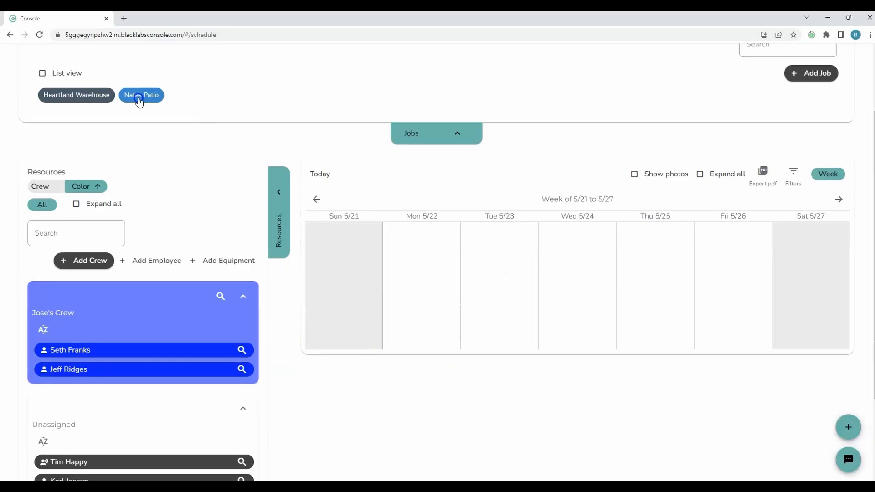
# - Schedule Nates Patio on Fri 5/26, 05:00 AM–05:00 PM, with scheduler note 'Needs Jose's Crew'
pyautogui.click(139, 100)
pyautogui.click(332, 154)
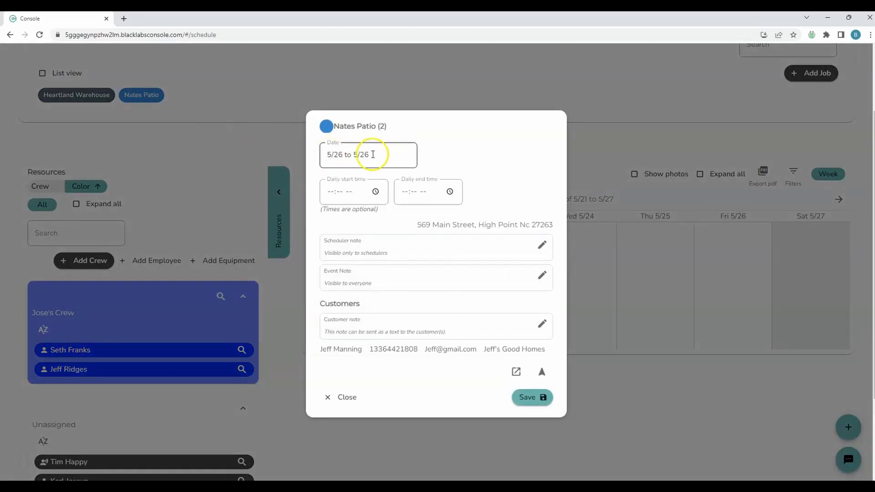
pyautogui.click(331, 194)
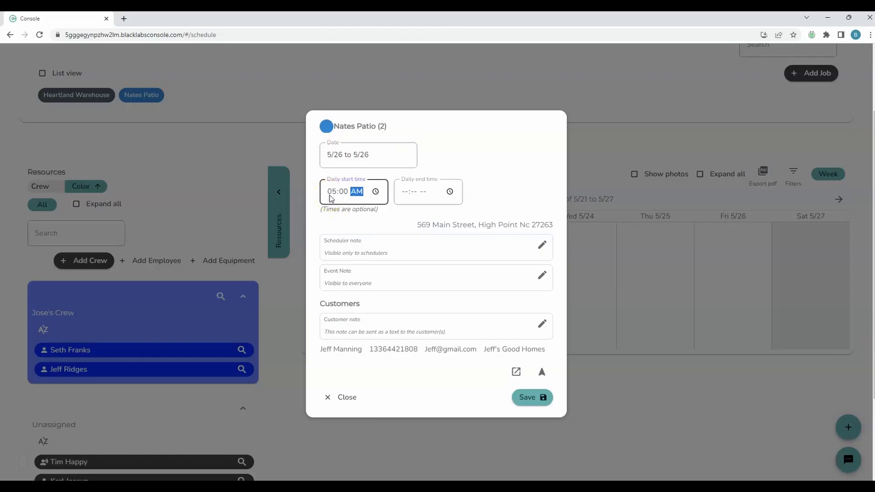
pyautogui.click(412, 194)
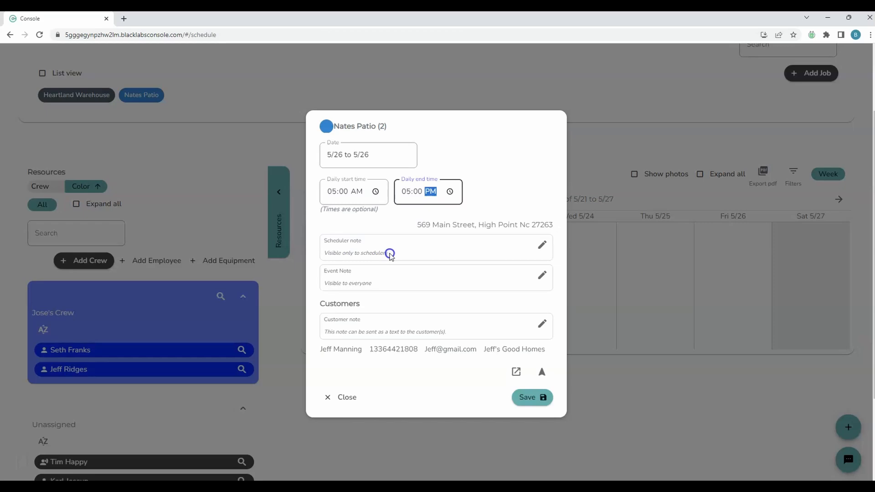
pyautogui.moveTo(390, 254); pyautogui.dragTo(324, 254)
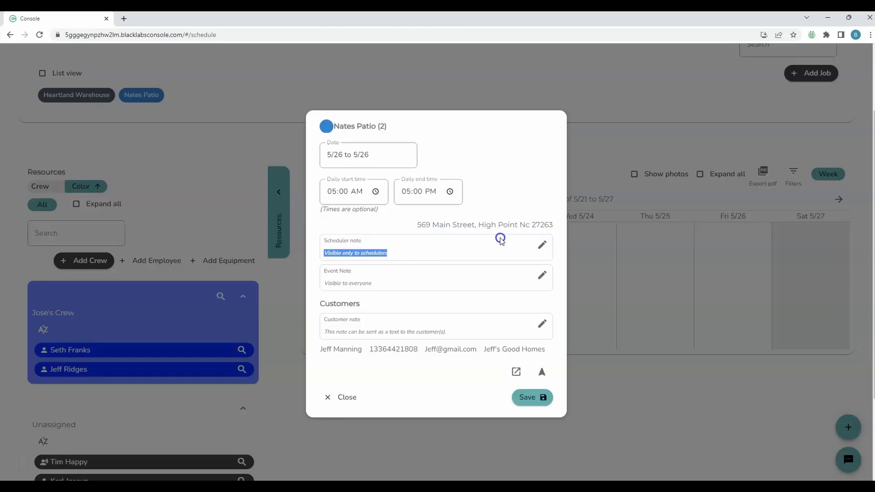
pyautogui.click(543, 249)
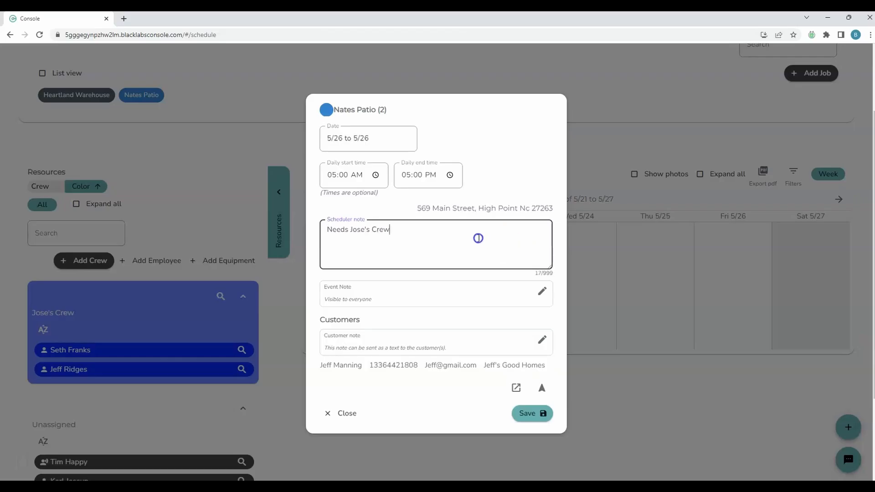
pyautogui.click(531, 413)
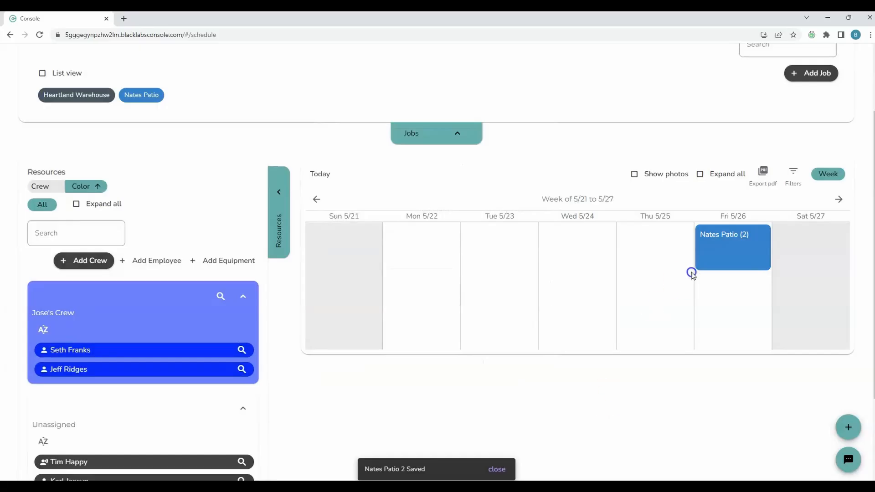
pyautogui.click(751, 251)
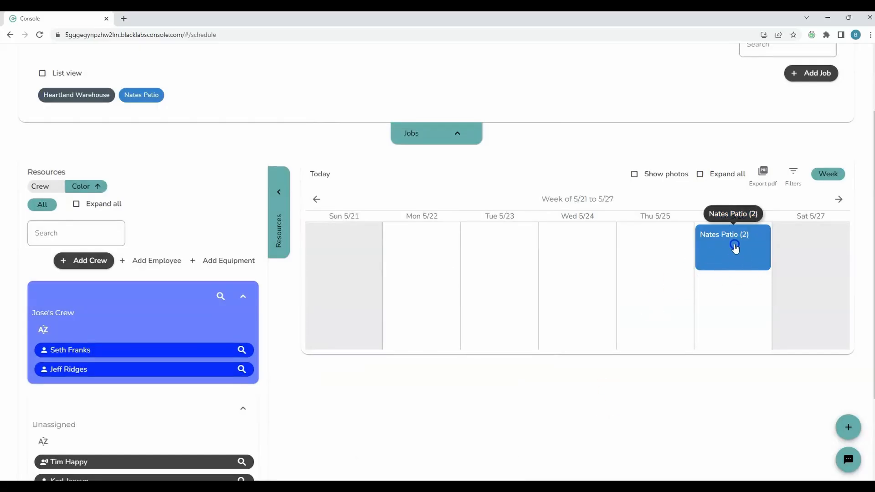
# - Expand all job details and assign Jose's Crew to the Nates Patio event on Fri 5/26
pyautogui.click(699, 174)
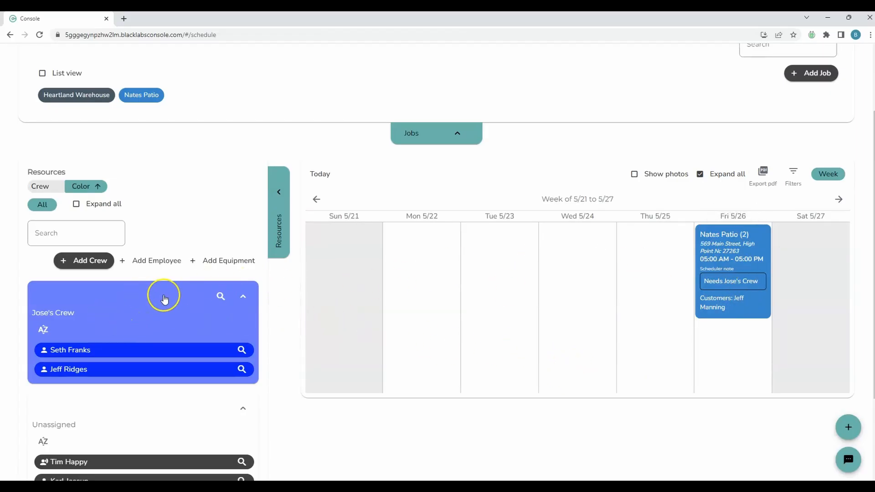
pyautogui.click(249, 297)
pyautogui.moveTo(151, 301); pyautogui.dragTo(757, 308)
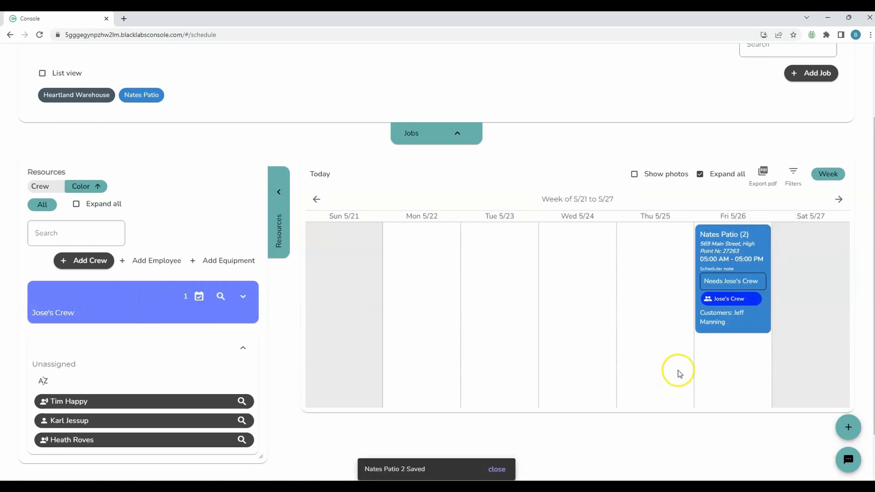
pyautogui.click(242, 299)
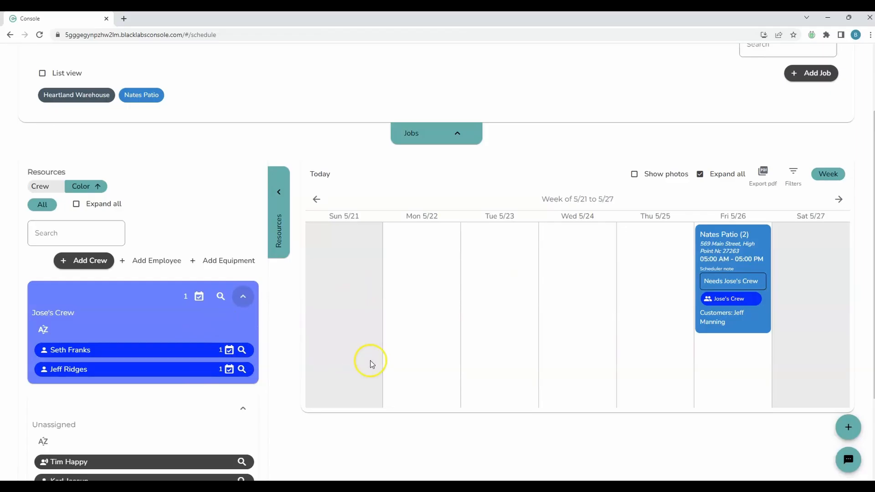
# - Save Heartland Warehouse on Fri 5/26 and double-book one crew member onto it despite the conflict
pyautogui.click(77, 101)
pyautogui.click(500, 363)
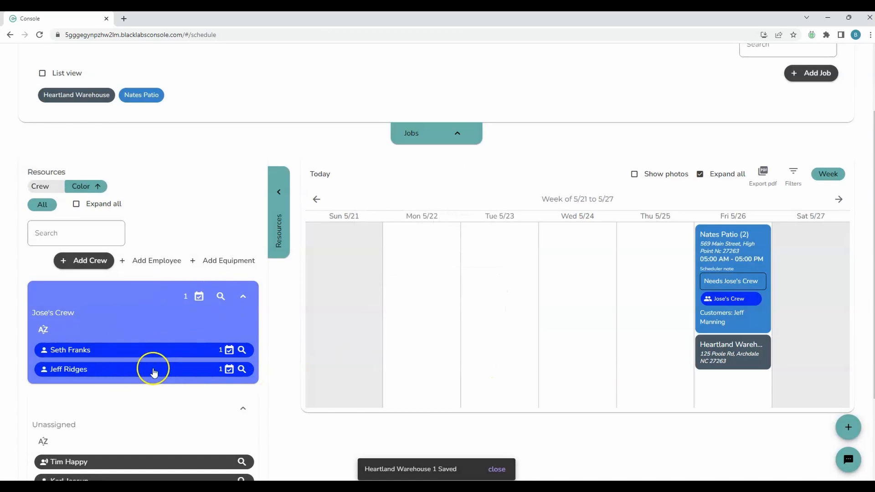
pyautogui.moveTo(152, 367); pyautogui.dragTo(764, 366)
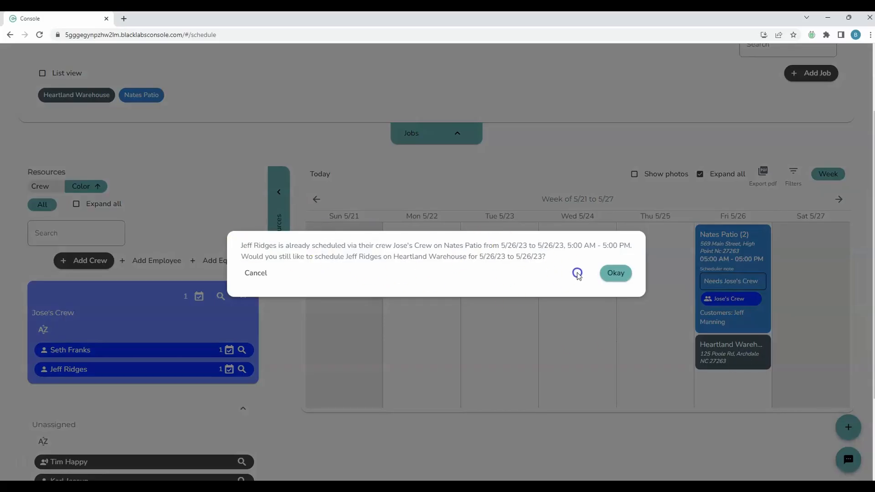
pyautogui.click(616, 273)
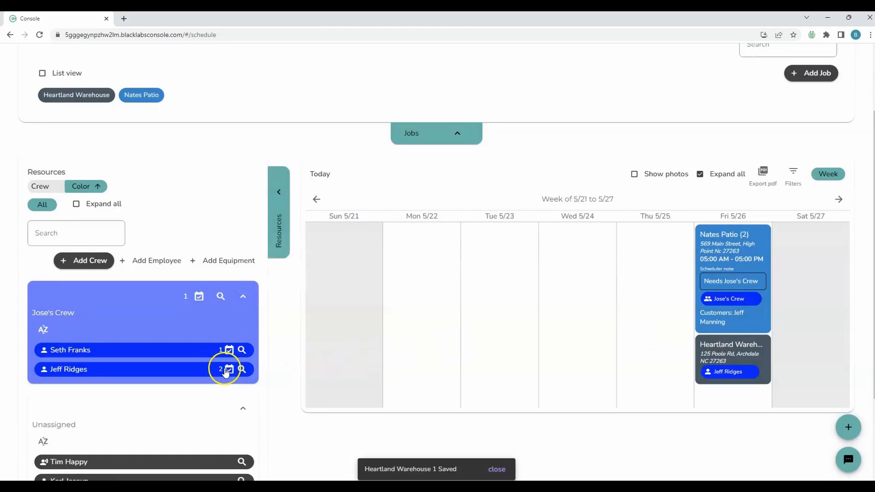
pyautogui.click(349, 386)
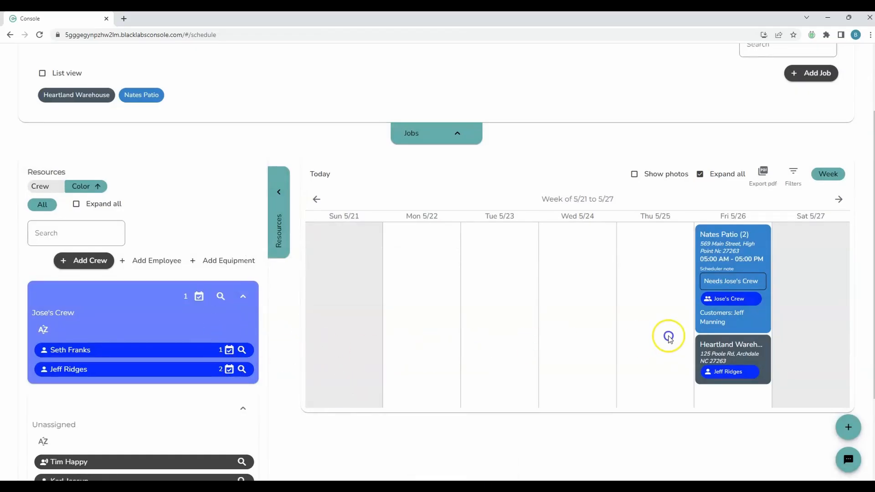
pyautogui.click(724, 346)
pyautogui.click(197, 290)
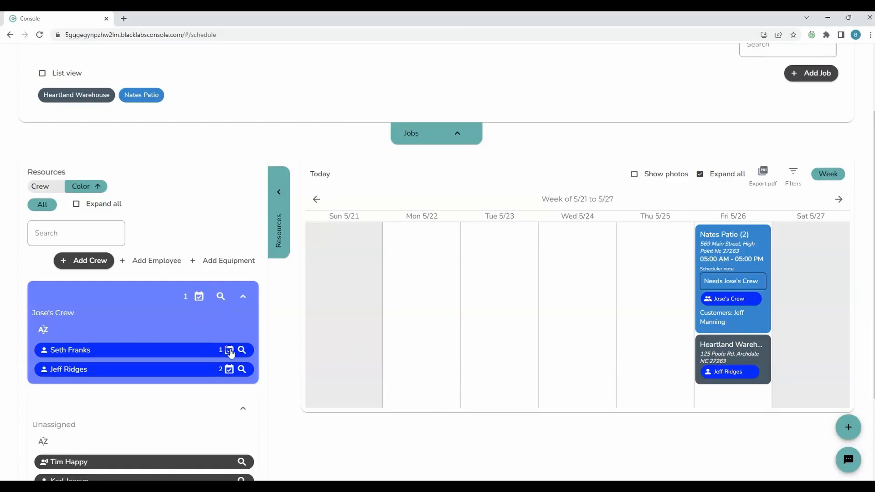
# - Filter to one crew member's jobs and export the 5/21–5/27 schedule as a PDF, then review it
pyautogui.click(101, 351)
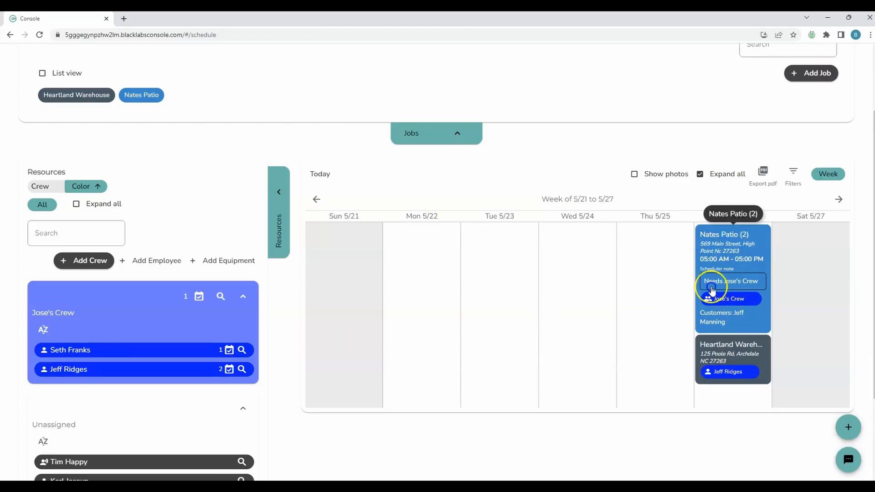
pyautogui.click(228, 352)
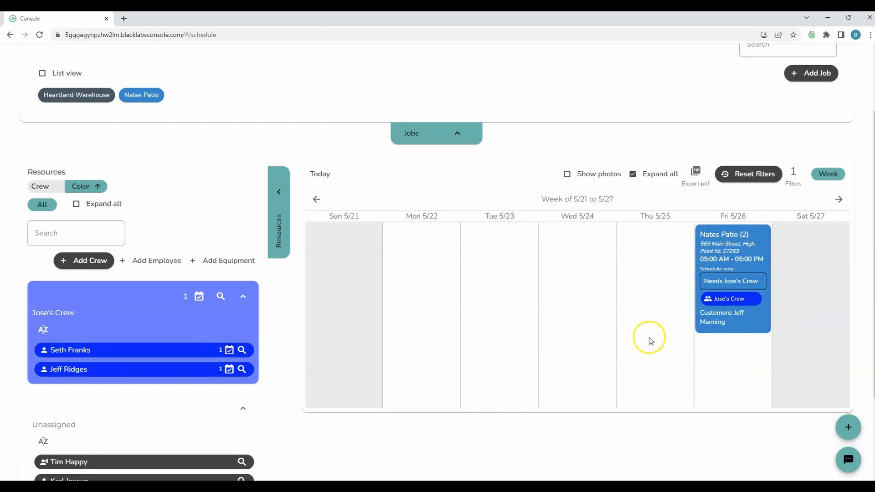
pyautogui.click(696, 171)
pyautogui.click(75, 472)
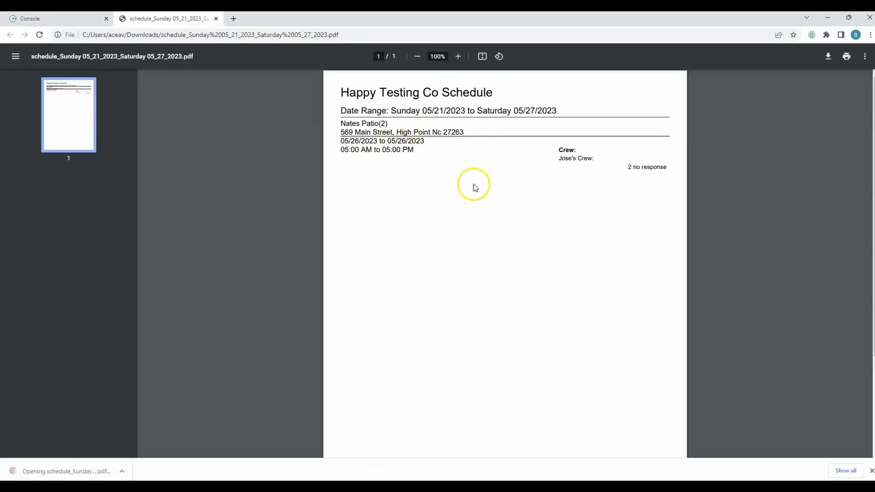
pyautogui.click(64, 18)
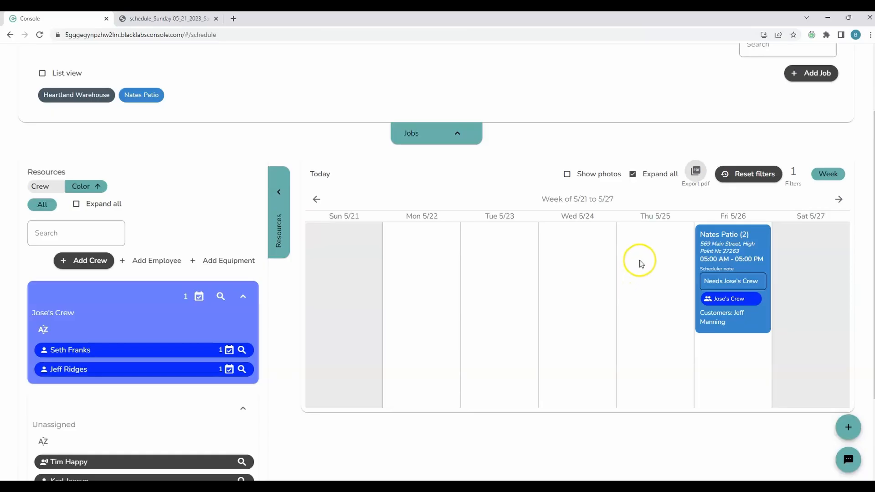
# - Reset filters, delete the Heartland Warehouse event, and open the Nates Patio event details
pyautogui.click(744, 174)
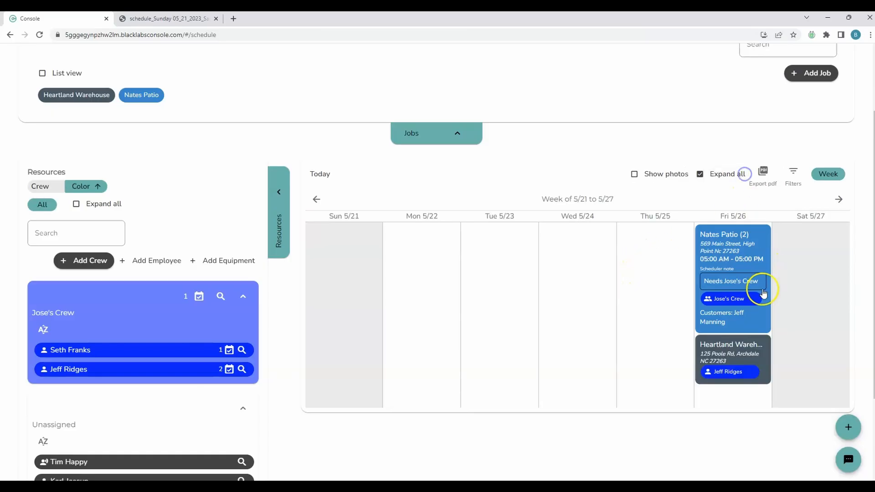
pyautogui.click(758, 357)
pyautogui.click(391, 388)
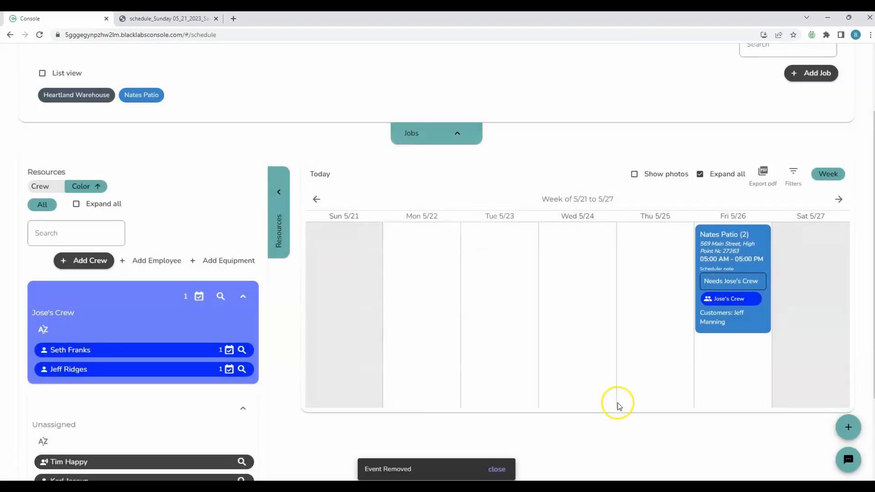
pyautogui.click(733, 406)
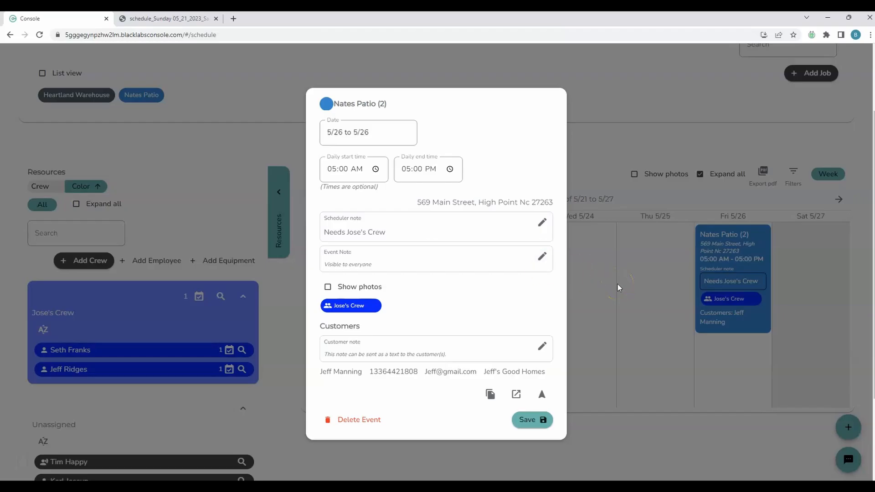
# - Save the event note '2000sqft, Broom Finish, Wear safety gear' on Nates Patio
pyautogui.click(542, 257)
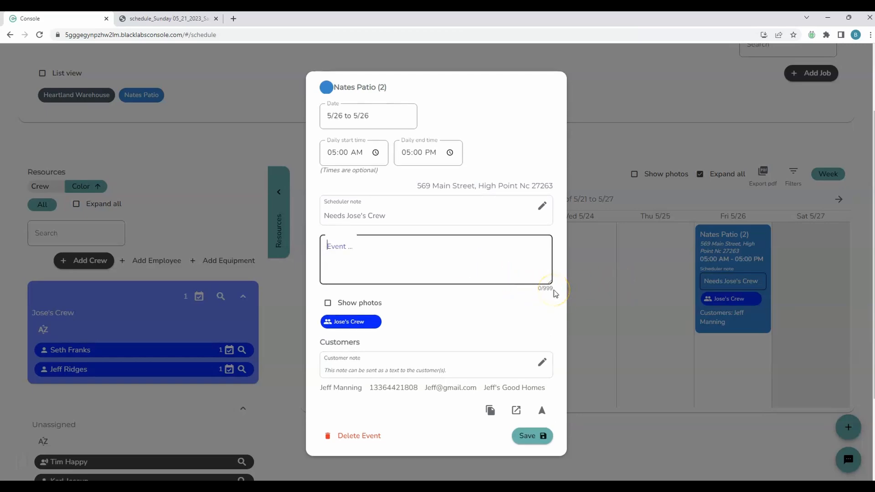
pyautogui.click(388, 242)
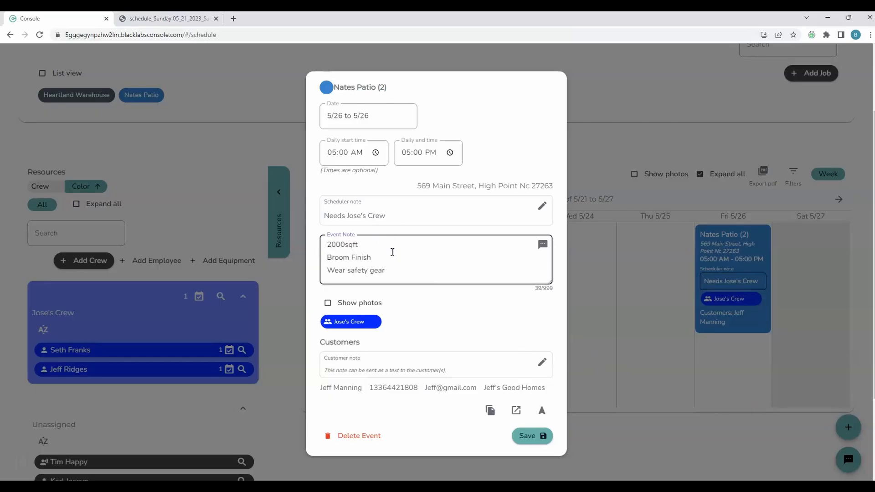
pyautogui.click(529, 438)
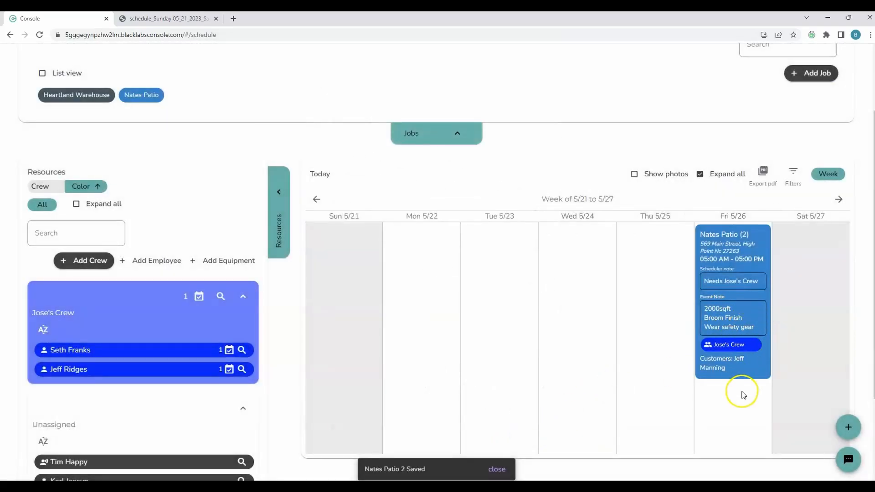
# - Notify the Nates Patio crew of the job details
pyautogui.click(744, 316)
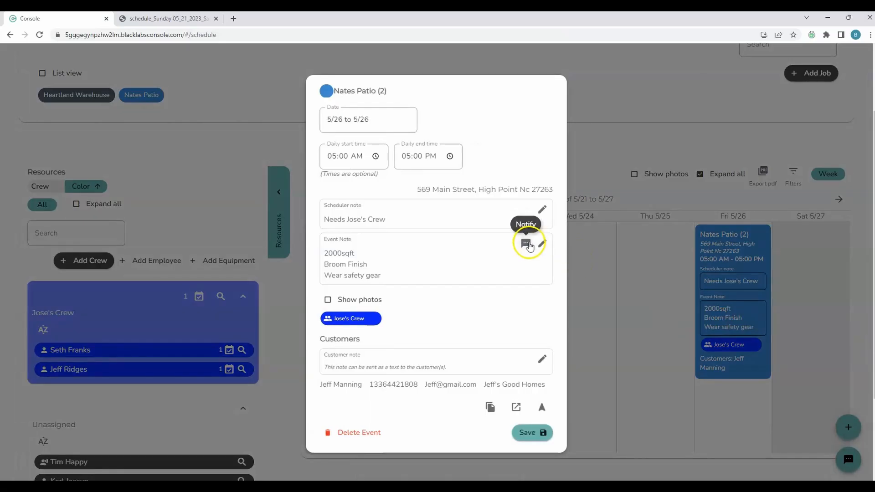
pyautogui.click(527, 246)
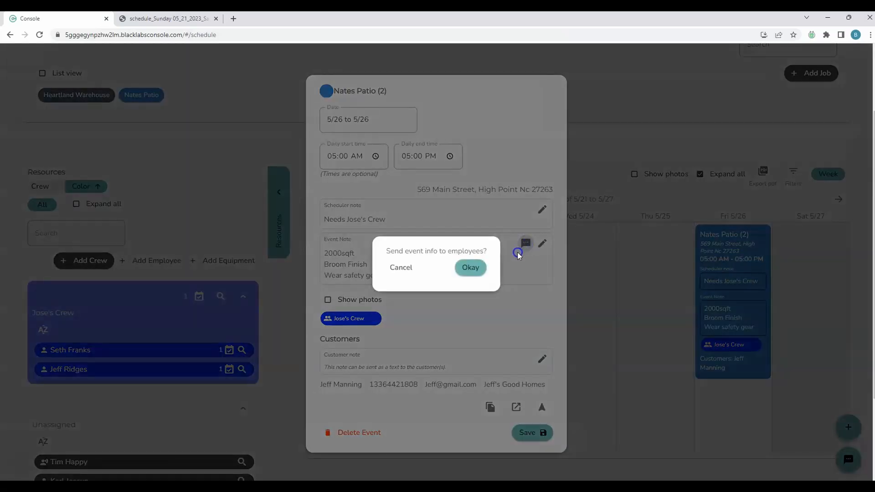
pyautogui.click(471, 267)
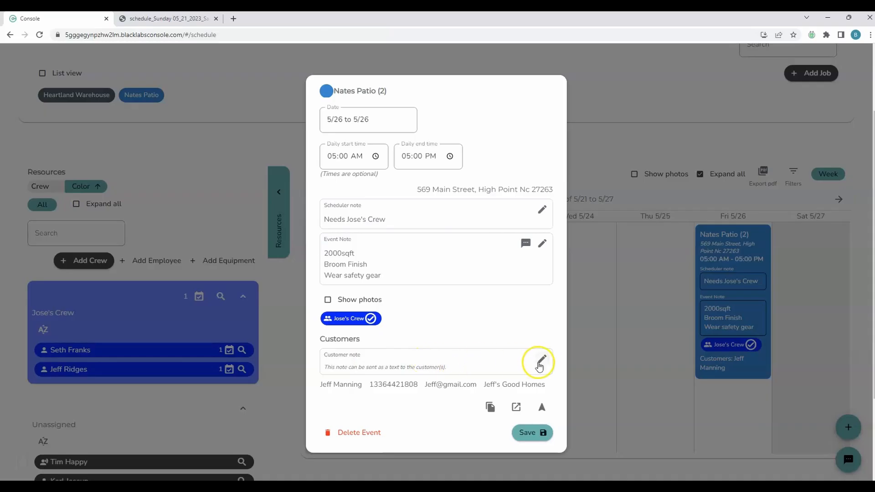
# - Save a customer note greeting the customer and saying 'we'll be there!', and notify them
pyautogui.click(544, 362)
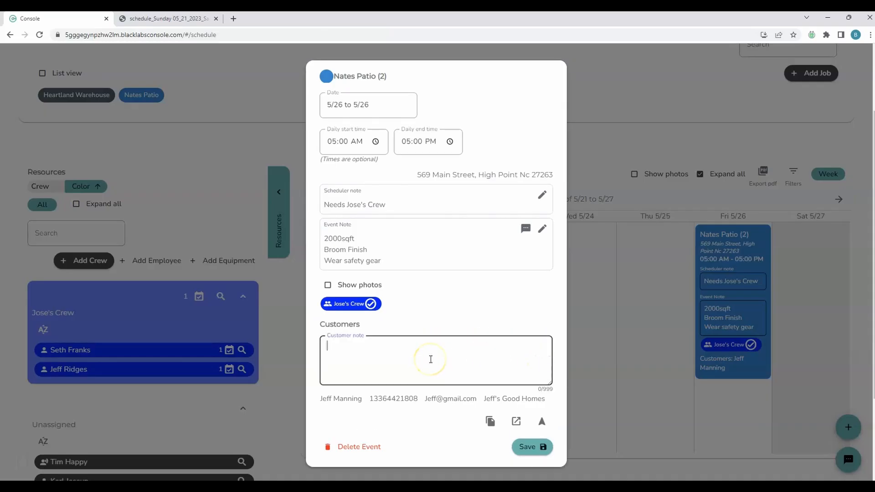
pyautogui.write("Hey Jeff we'll be there!")
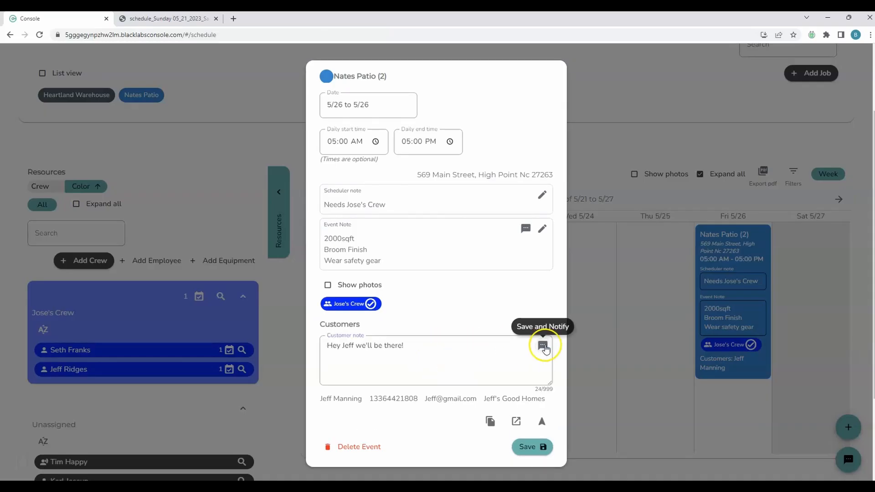
pyautogui.click(542, 345)
pyautogui.click(510, 267)
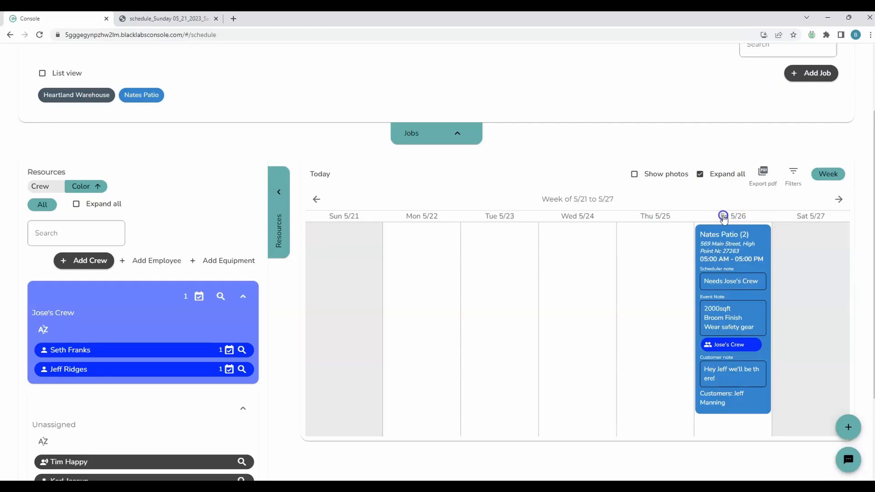
# - In the Friday 5/26 day view, add Heartland Warehouse below Nates Patio and confirm its details
pyautogui.click(732, 215)
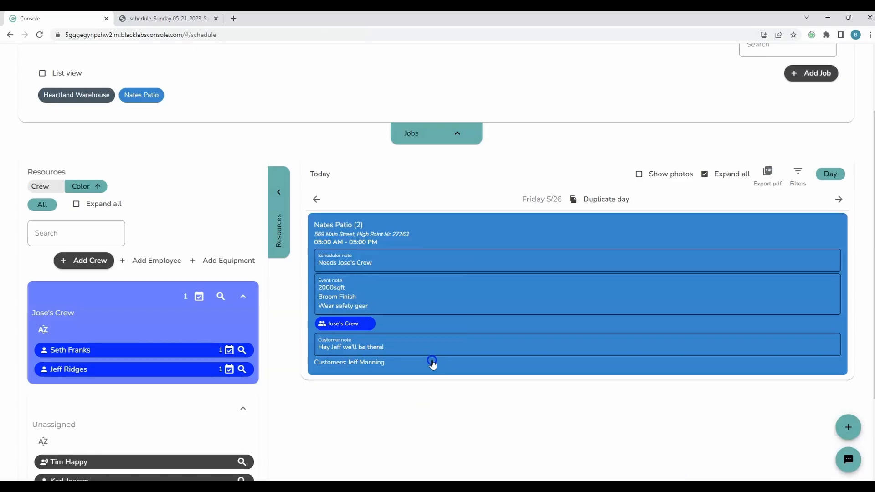
pyautogui.click(88, 101)
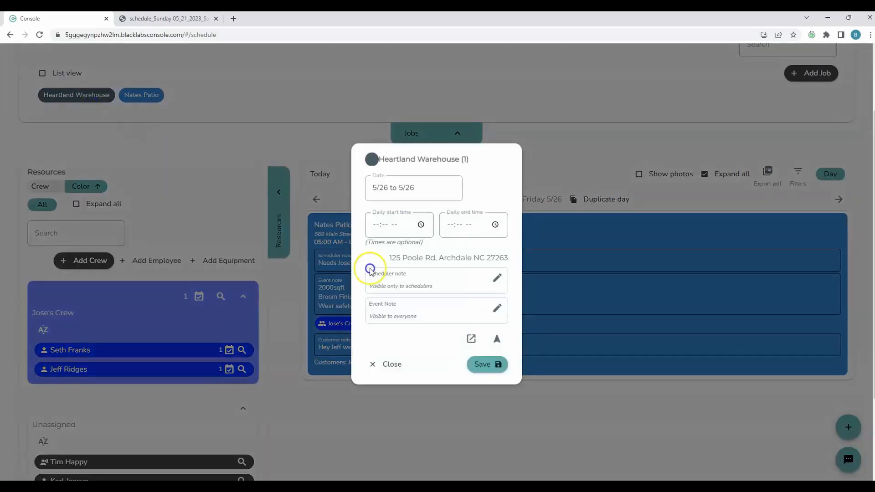
pyautogui.click(478, 368)
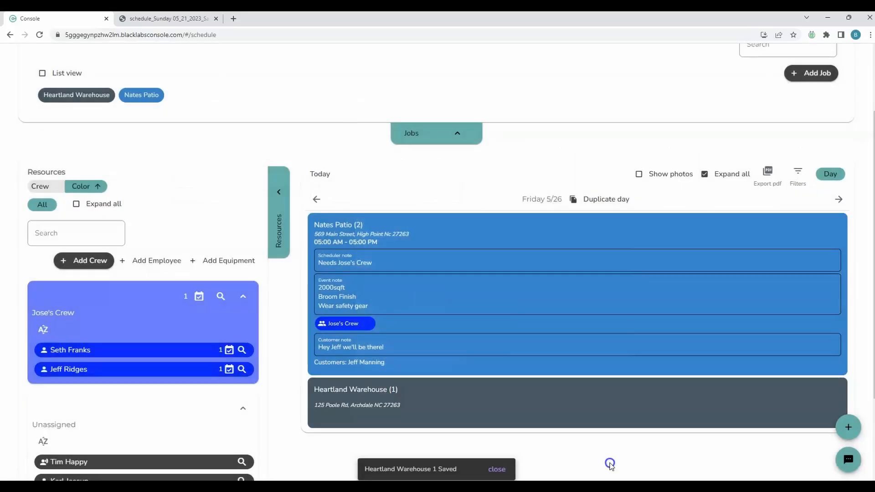
pyautogui.click(472, 407)
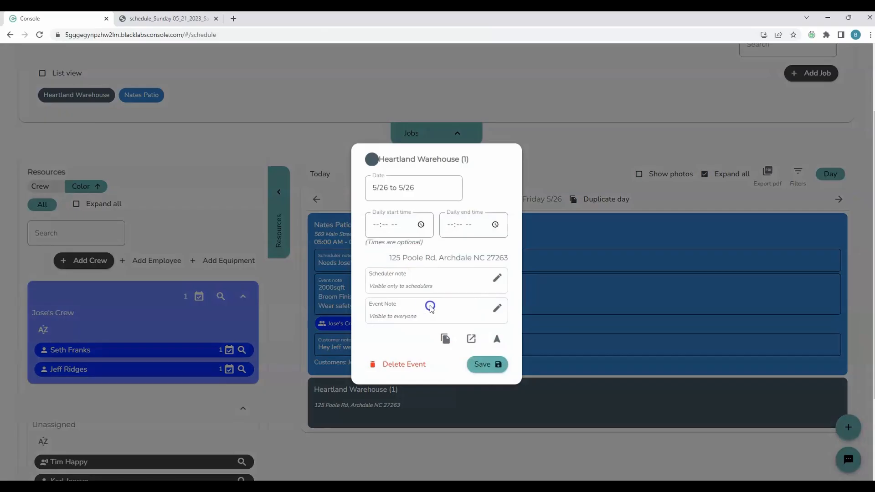
pyautogui.click(483, 420)
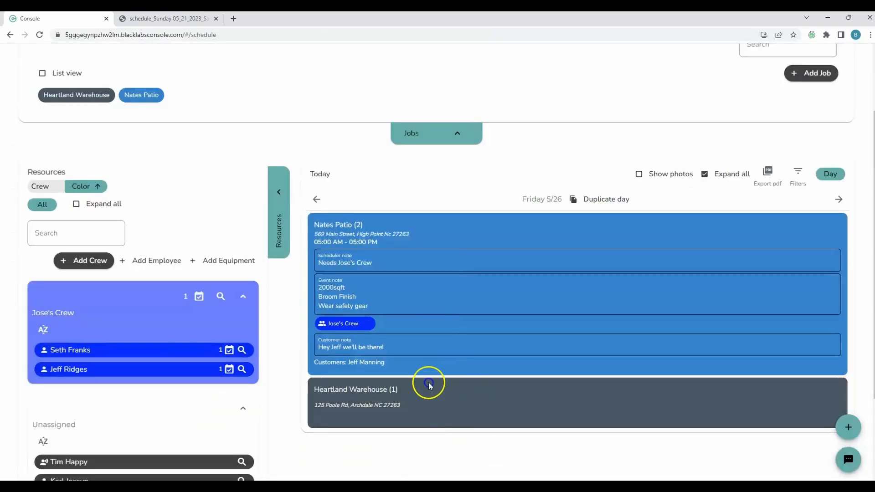
pyautogui.scroll(-1, 318, 353)
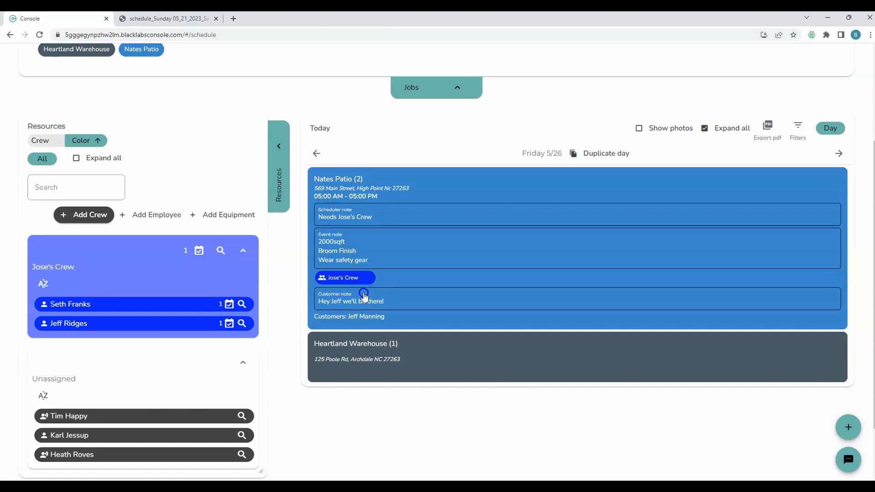
# - Add a crew named 'Franks Crew' with the green colour swatch
pyautogui.click(100, 215)
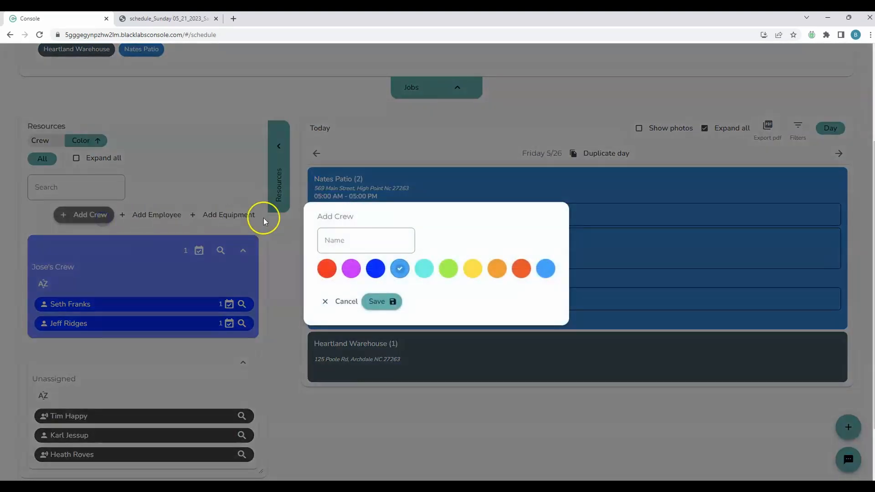
pyautogui.click(340, 243)
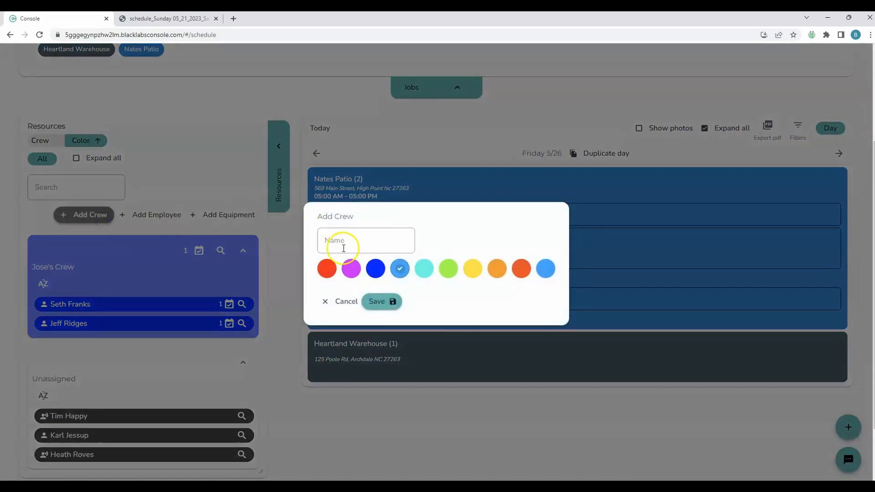
pyautogui.write('Fr')
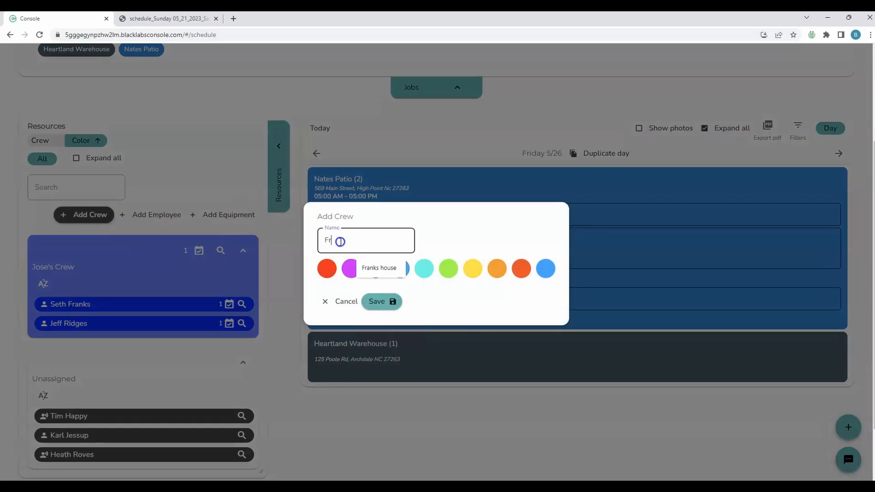
pyautogui.write('anks Cre')
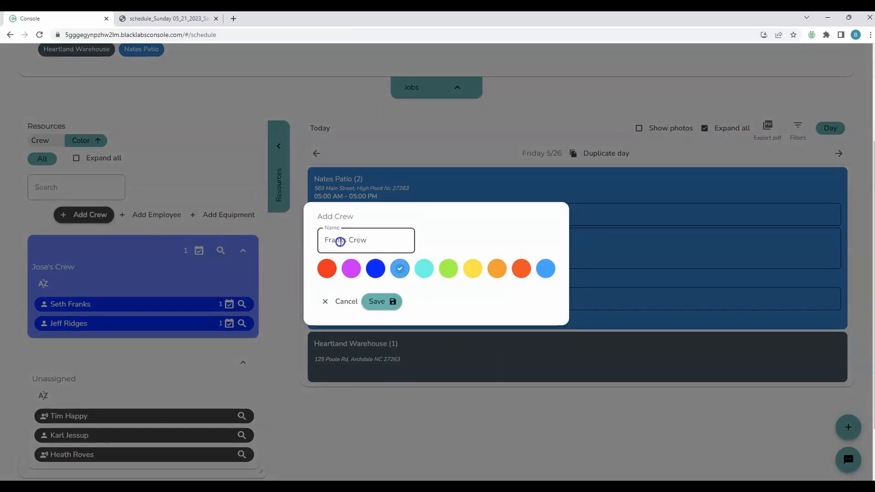
pyautogui.write('w')
pyautogui.click(448, 269)
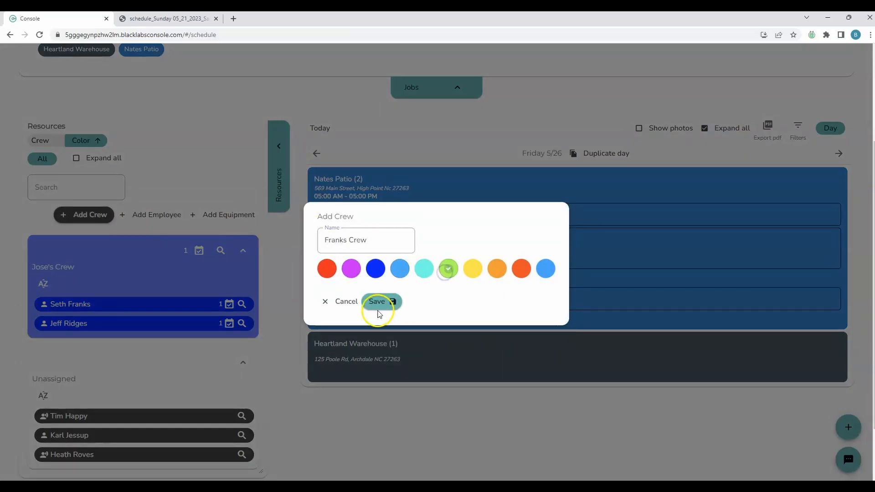
pyautogui.click(389, 302)
pyautogui.scroll(-1, 245, 334)
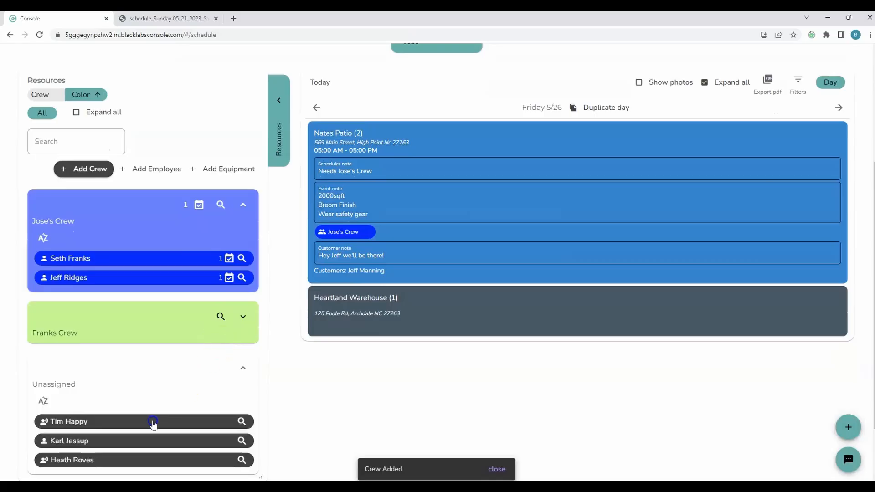
# - Move two unassigned workers into Franks Crew
pyautogui.moveTo(136, 441); pyautogui.dragTo(153, 338)
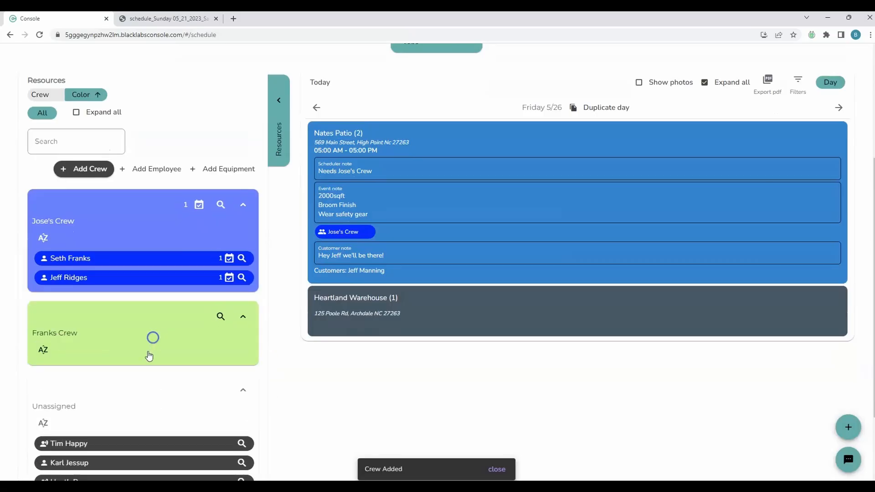
pyautogui.scroll(-1, 143, 360)
pyautogui.moveTo(109, 437); pyautogui.dragTo(130, 317)
pyautogui.scroll(1, 378, 362)
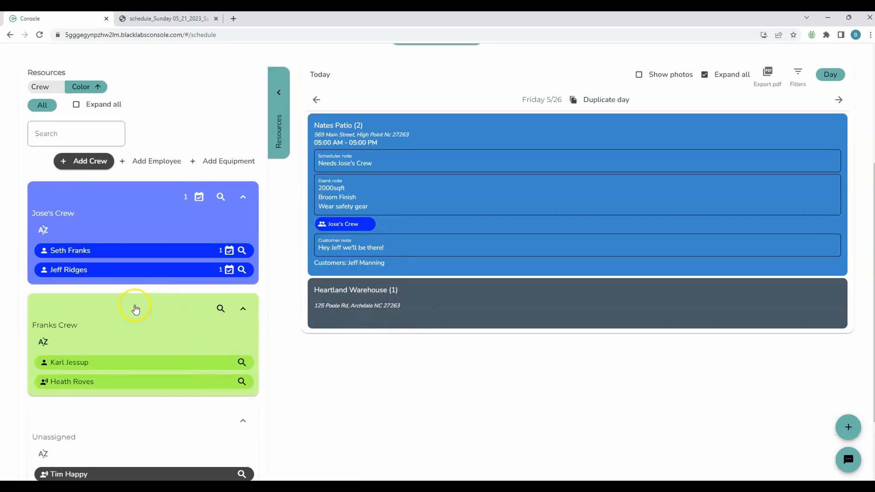
# - Take Franks Crew off Heartland Warehouse, booking one member there and the other on Nates Patio
pyautogui.moveTo(134, 307); pyautogui.dragTo(437, 314)
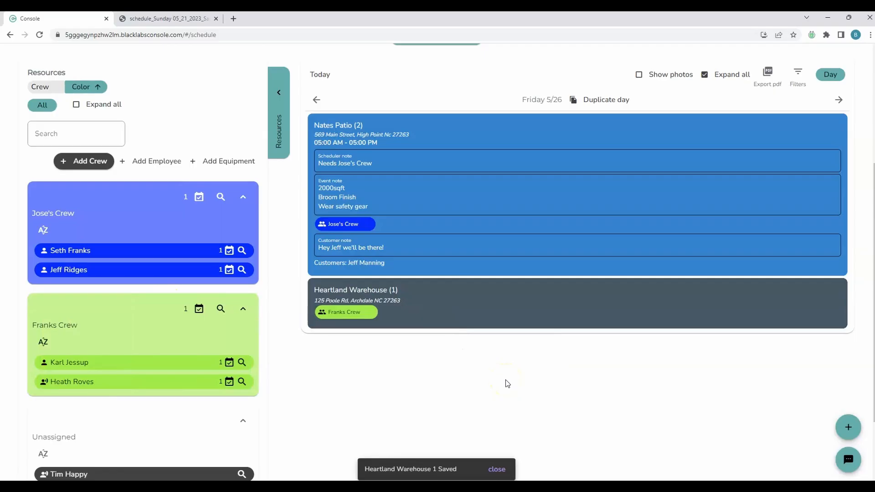
pyautogui.moveTo(359, 314); pyautogui.dragTo(378, 316)
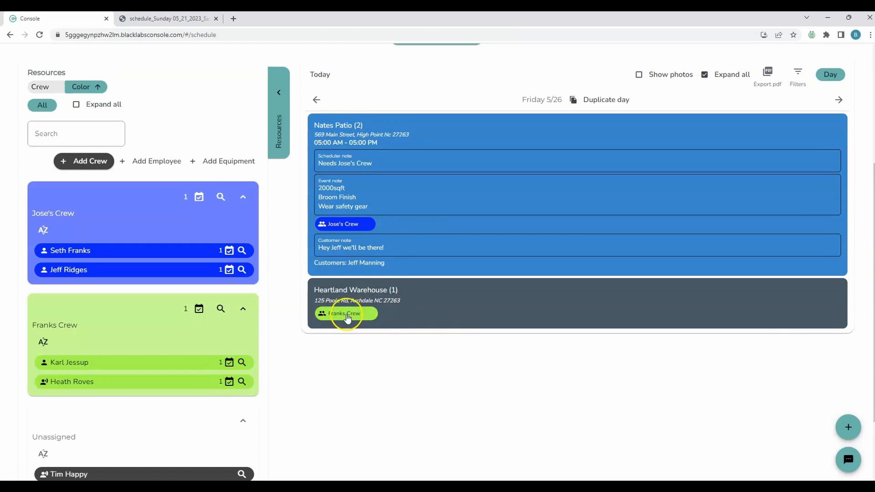
pyautogui.moveTo(344, 313); pyautogui.dragTo(436, 76)
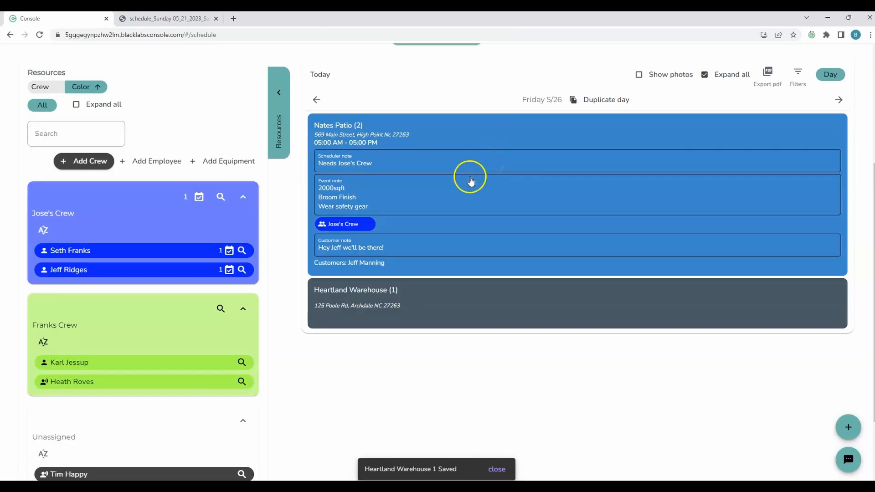
pyautogui.moveTo(95, 369); pyautogui.dragTo(424, 310)
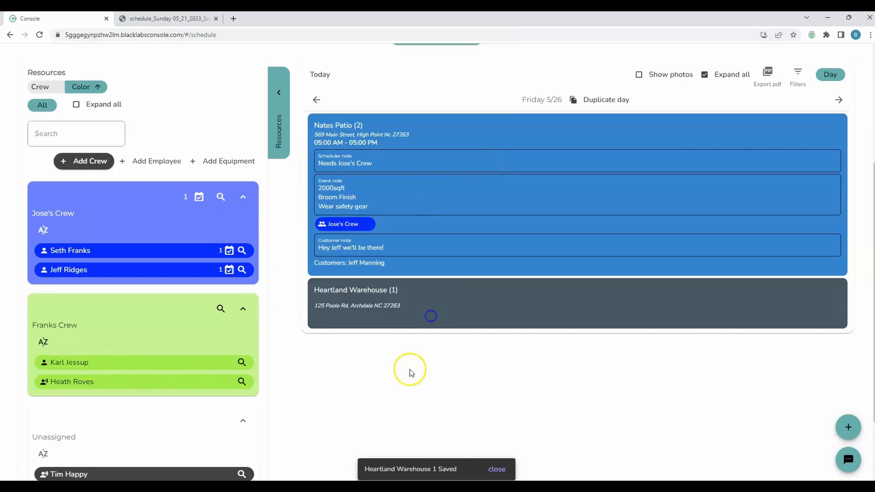
pyautogui.moveTo(114, 387); pyautogui.dragTo(532, 309)
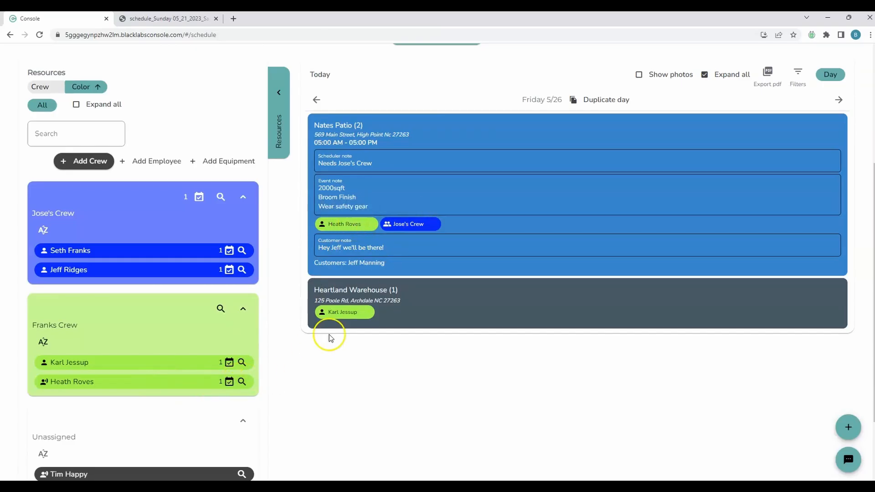
pyautogui.moveTo(337, 228)
pyautogui.scroll(2, 434, 383)
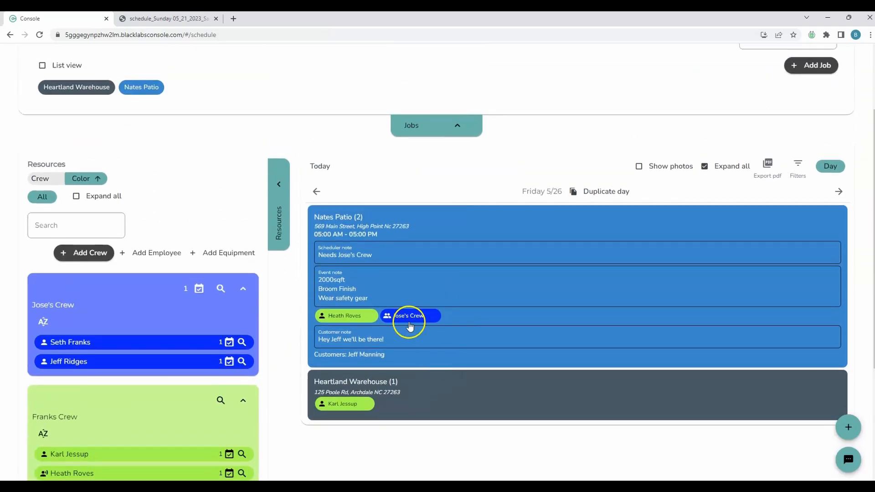
pyautogui.moveTo(410, 319); pyautogui.dragTo(442, 85)
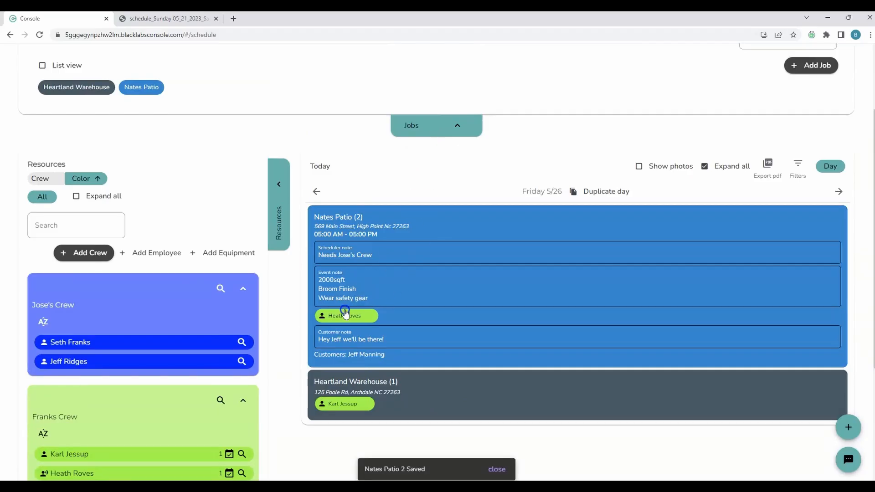
pyautogui.moveTo(344, 315); pyautogui.dragTo(450, 89)
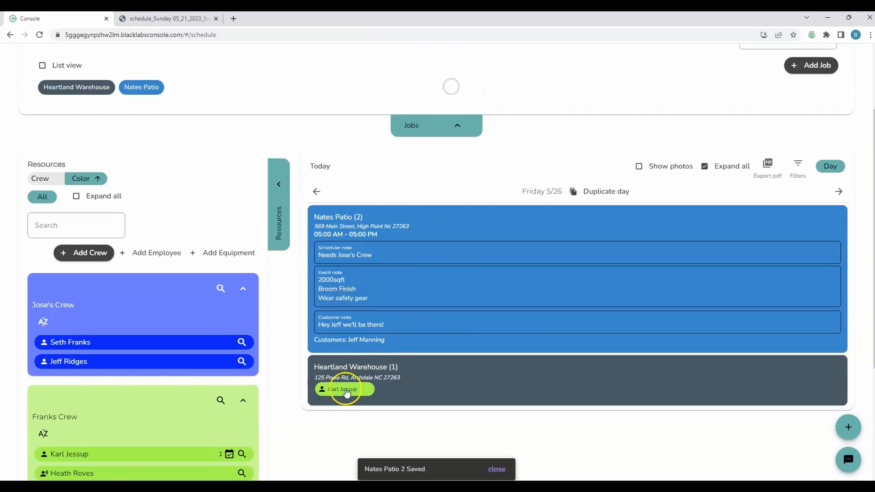
pyautogui.moveTo(343, 391); pyautogui.dragTo(442, 80)
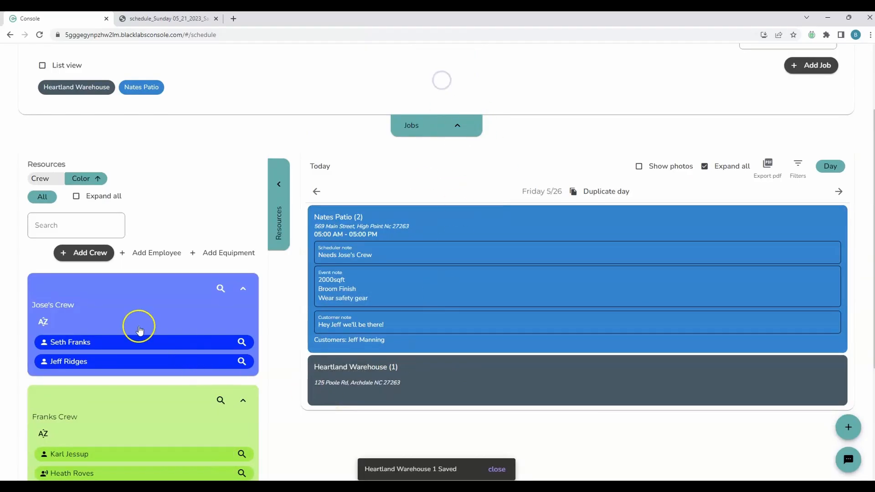
pyautogui.scroll(-2, 120, 309)
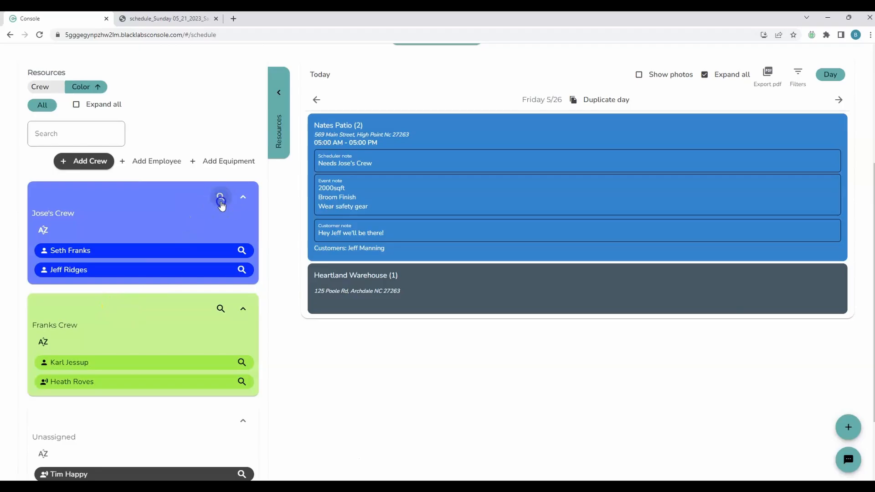
pyautogui.click(220, 197)
pyautogui.click(456, 275)
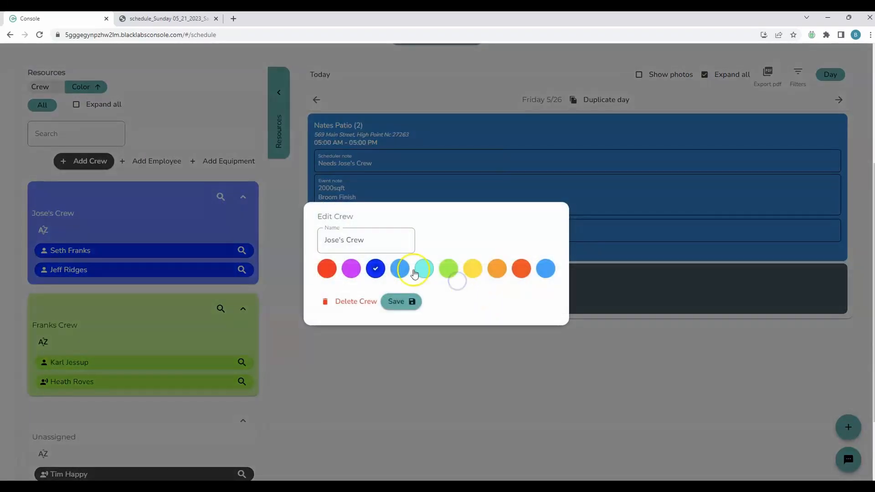
pyautogui.tripleClick(366, 239)
pyautogui.press('BackSpace')
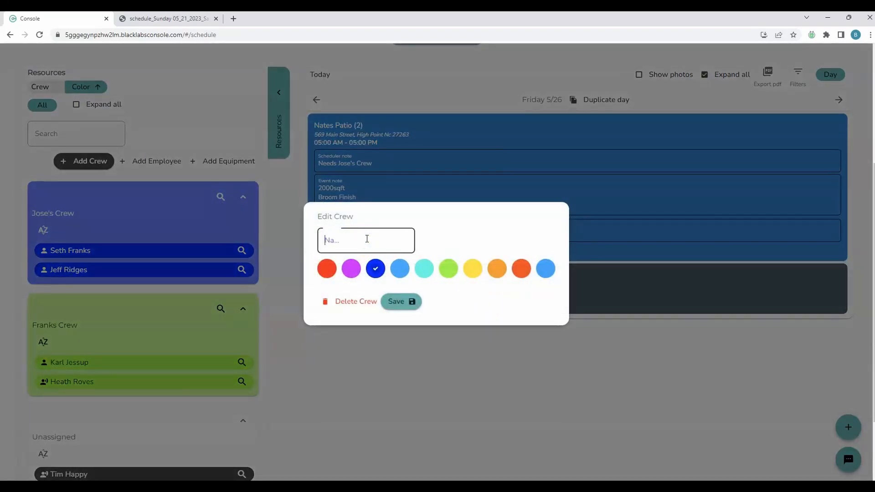
pyautogui.write('Laborers')
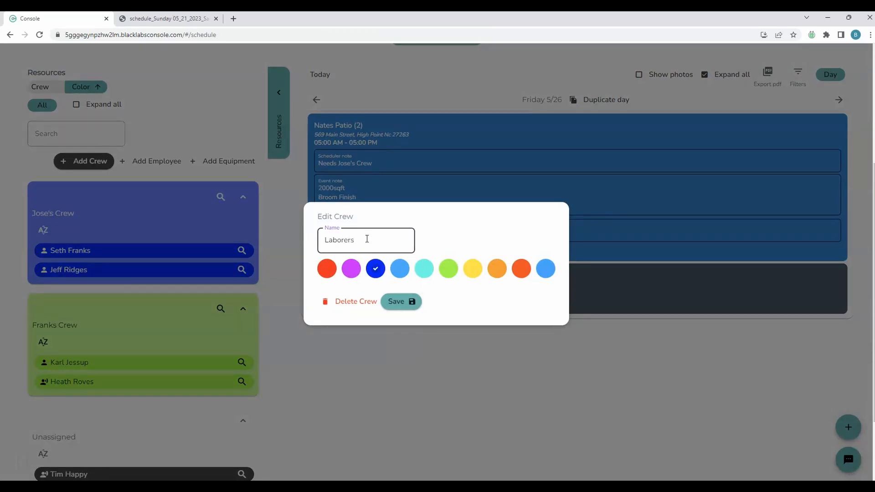
pyautogui.click(355, 302)
pyautogui.click(451, 268)
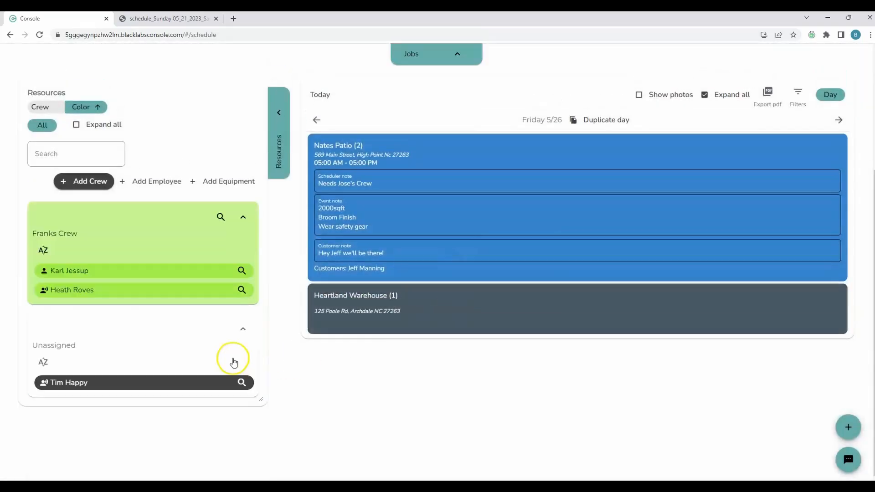
# - Create a new crew named 'Laborers' with the blue colour swatch
pyautogui.click(247, 372)
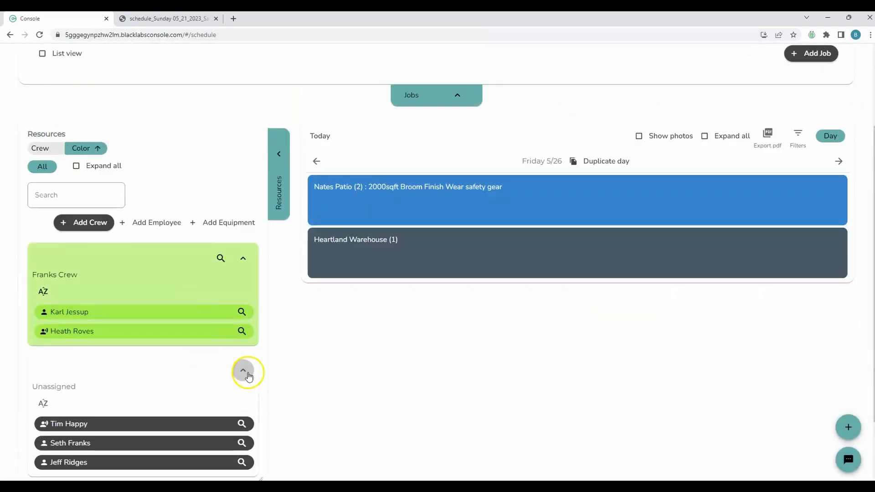
pyautogui.scroll(-2, 230, 390)
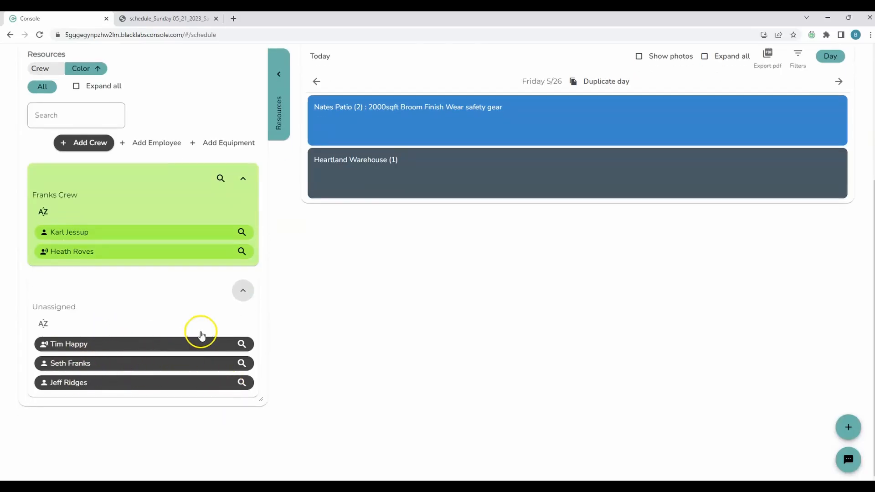
pyautogui.scroll(1, 203, 330)
pyautogui.click(88, 190)
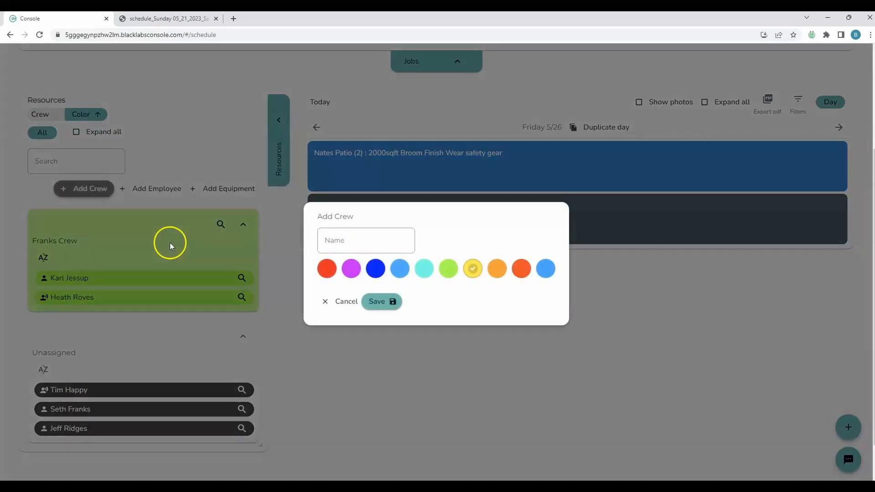
pyautogui.click(360, 240)
pyautogui.write('Labor')
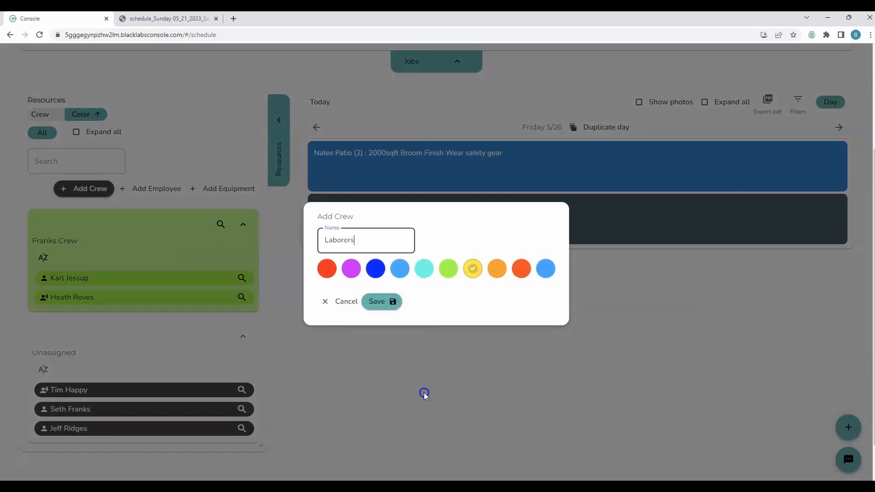
pyautogui.write('ers')
pyautogui.click(375, 268)
pyautogui.click(376, 301)
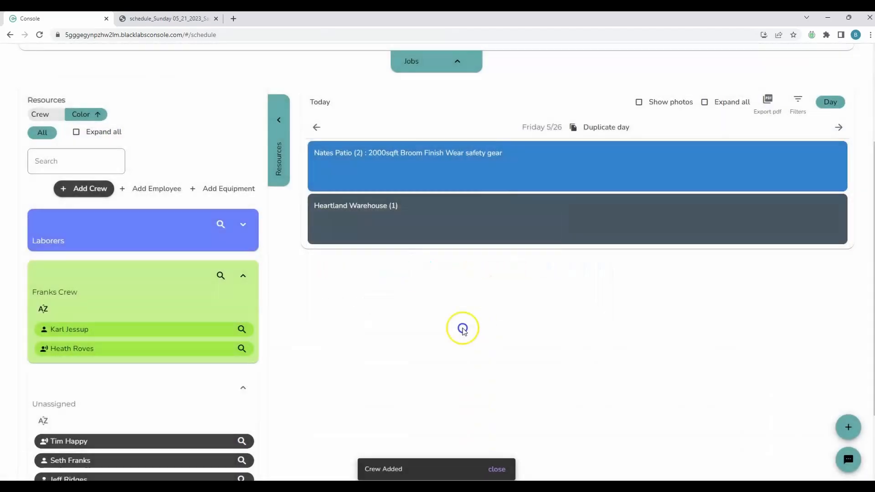
pyautogui.scroll(-1, 244, 270)
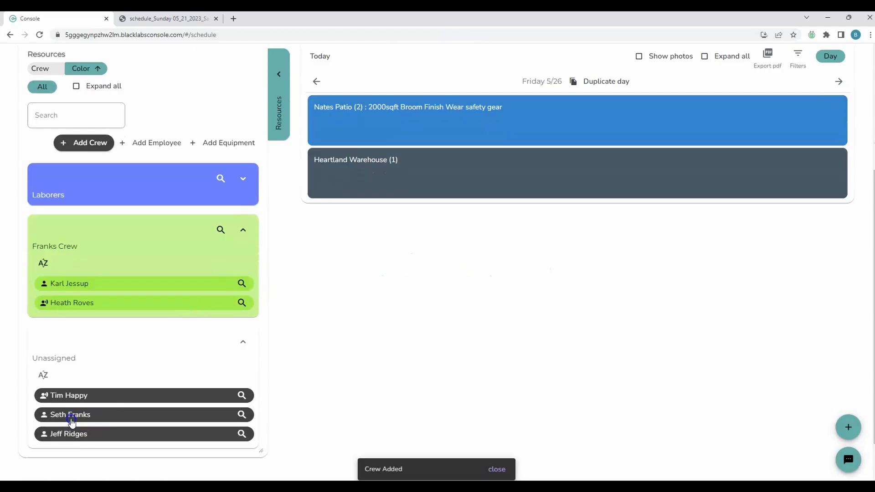
pyautogui.moveTo(71, 420); pyautogui.dragTo(113, 203)
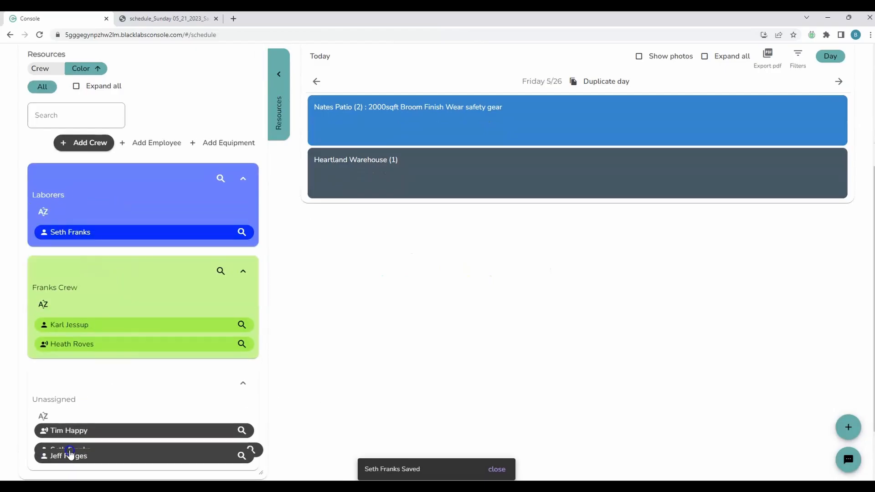
pyautogui.moveTo(70, 455); pyautogui.dragTo(129, 223)
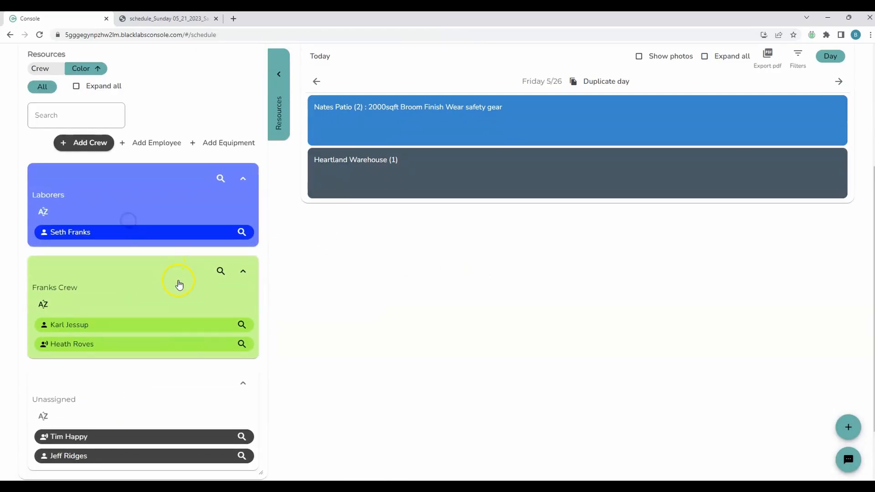
pyautogui.scroll(-1, 172, 294)
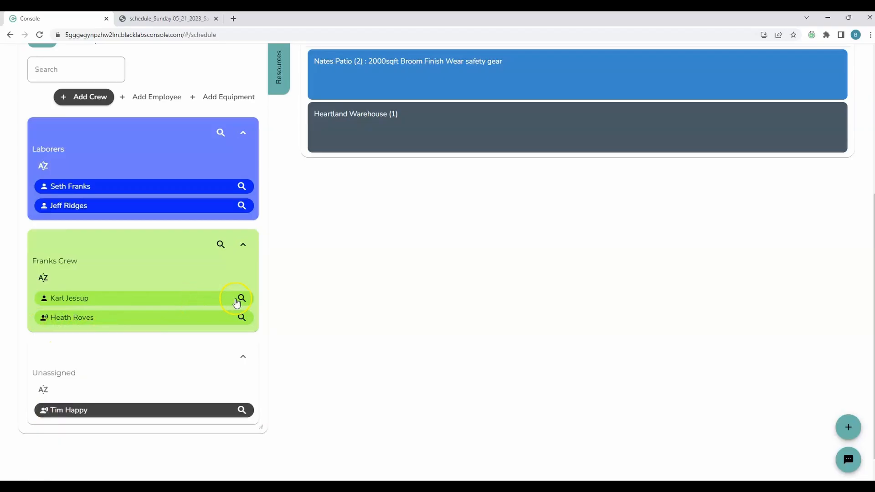
pyautogui.scroll(1, 286, 305)
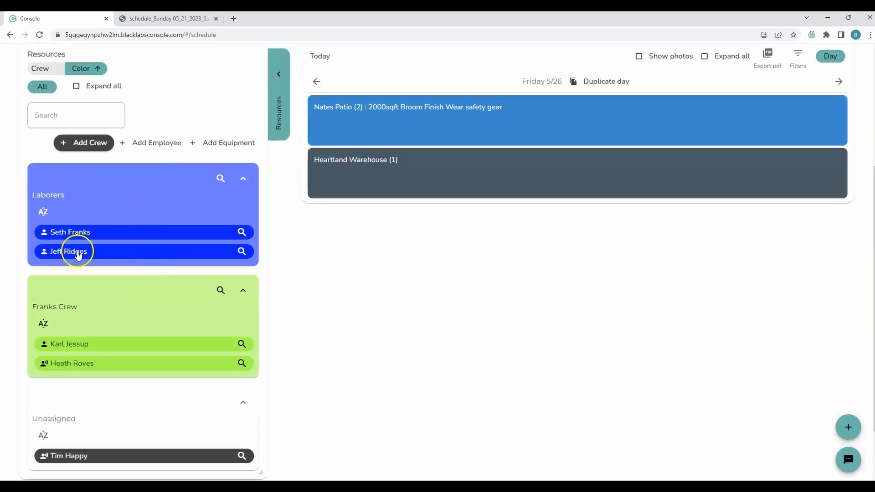
pyautogui.click(222, 292)
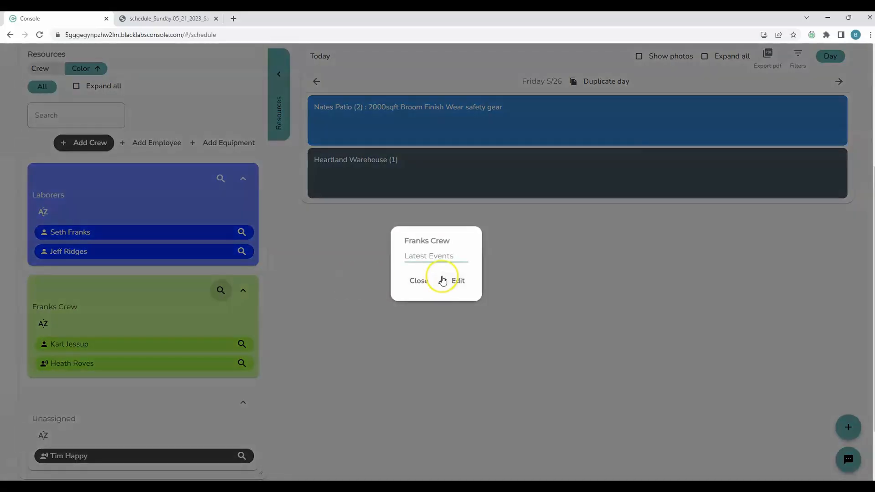
pyautogui.click(450, 279)
pyautogui.tripleClick(389, 242)
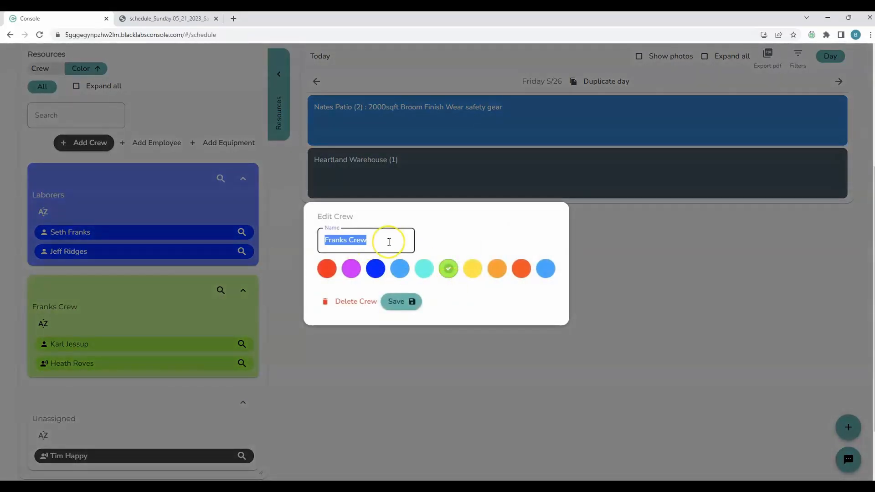
pyautogui.press('BackSpace')
pyautogui.write('Foreman')
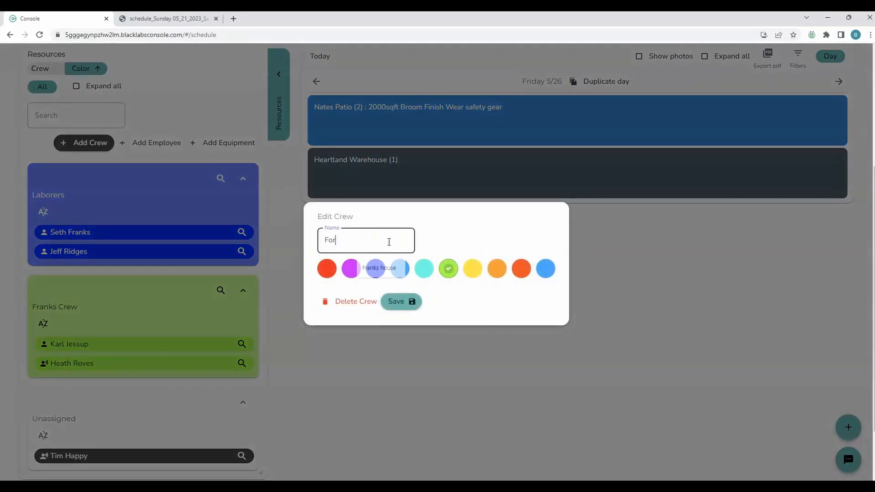
pyautogui.click(392, 301)
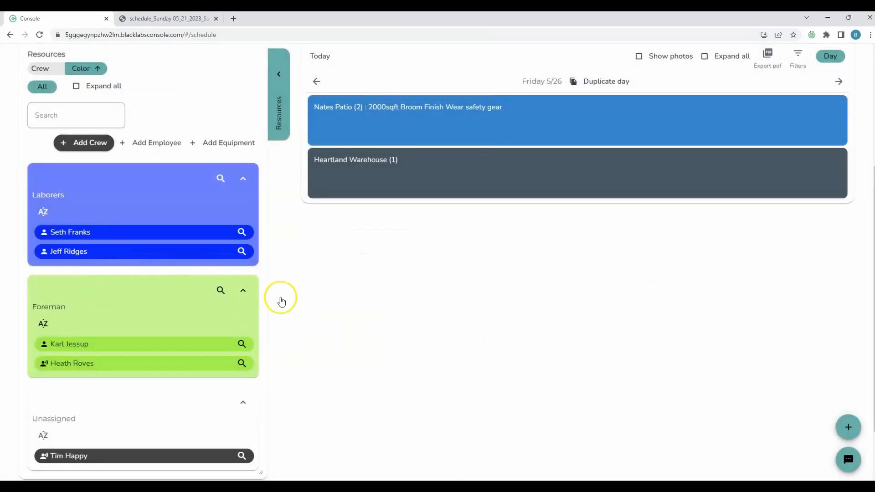
pyautogui.scroll(2, 281, 299)
pyautogui.scroll(-1, 406, 305)
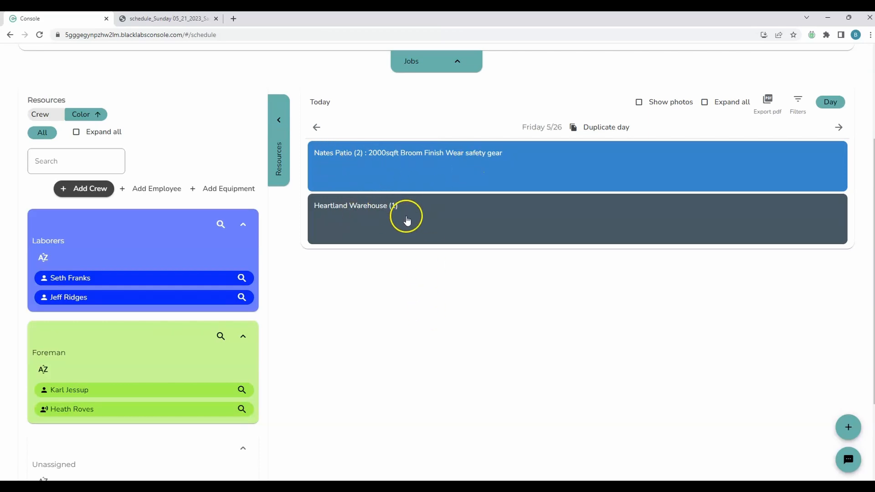
pyautogui.moveTo(136, 279); pyautogui.dragTo(423, 181)
pyautogui.moveTo(117, 392); pyautogui.dragTo(534, 180)
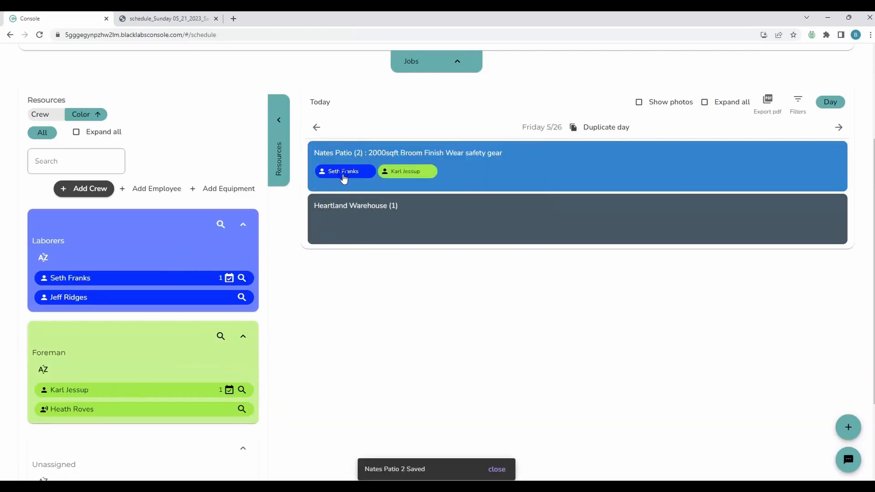
pyautogui.click(398, 176)
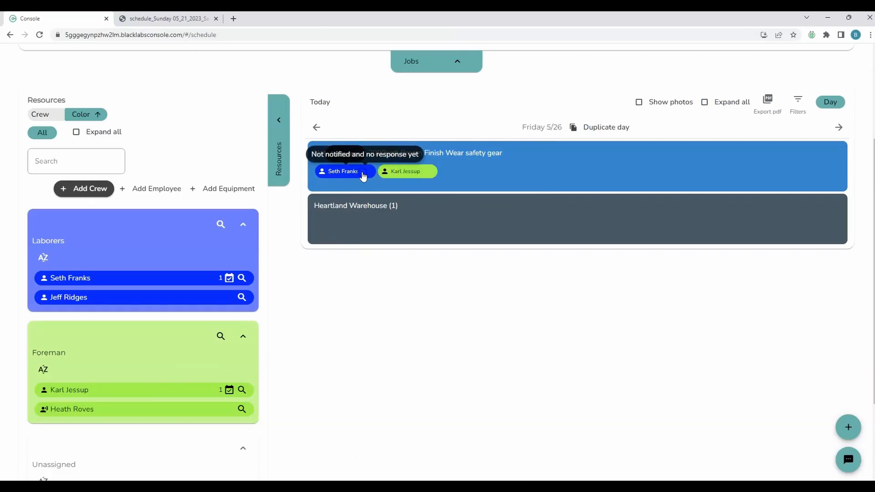
pyautogui.click(405, 176)
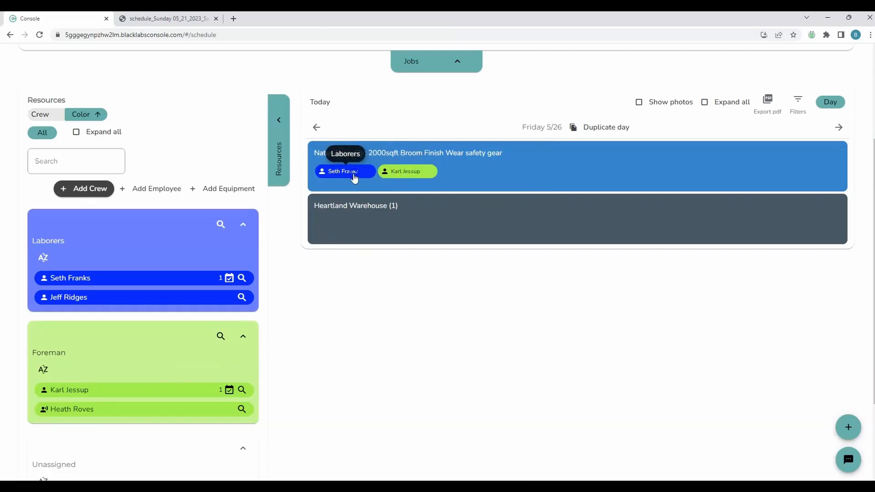
pyautogui.click(468, 314)
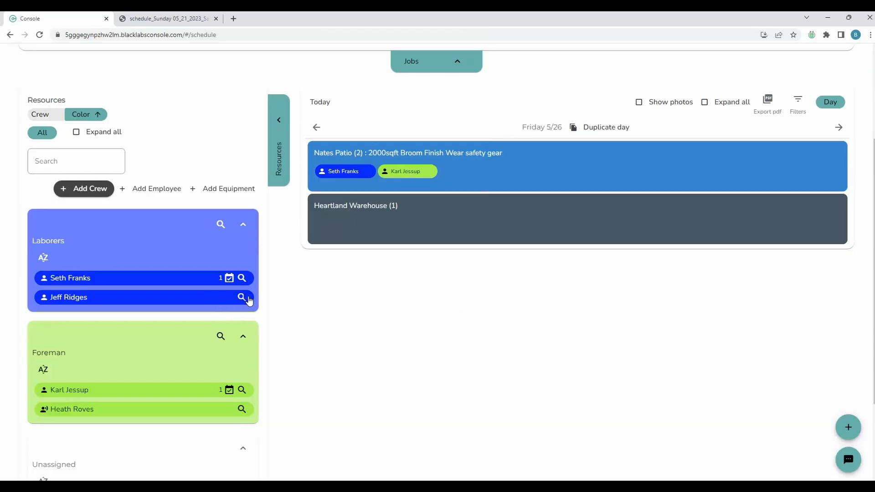
pyautogui.click(242, 279)
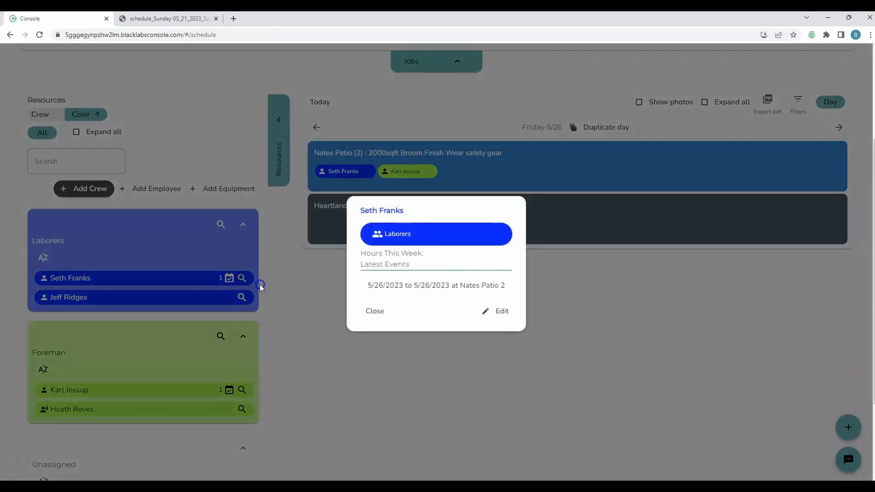
pyautogui.click(496, 314)
pyautogui.click(411, 223)
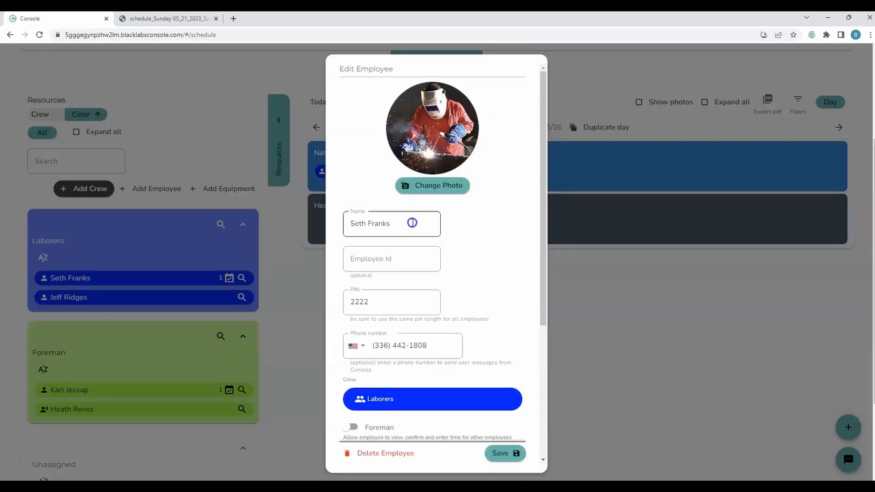
pyautogui.tripleClick(411, 223)
pyautogui.click(413, 226)
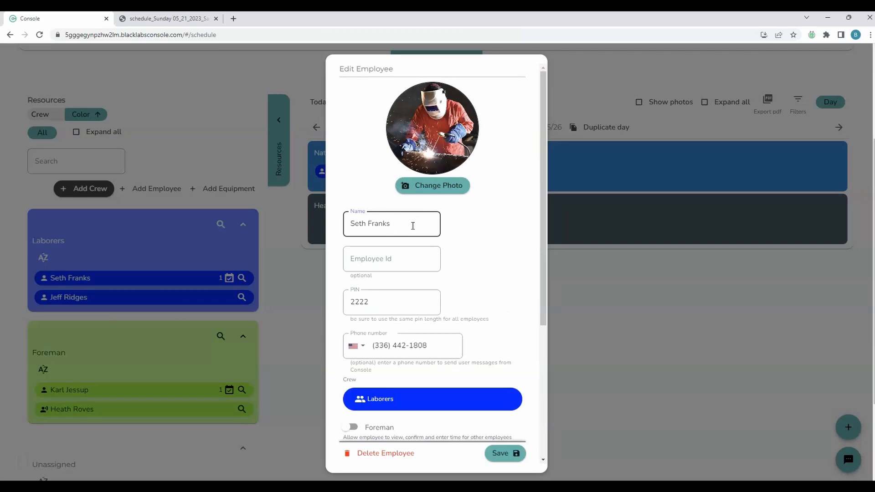
pyautogui.press('super+period')
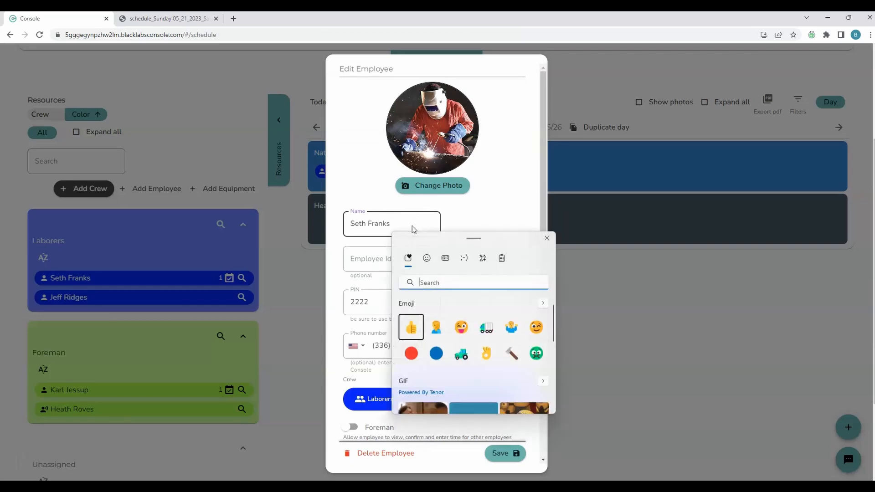
pyautogui.click(426, 258)
pyautogui.scroll(-3, 495, 337)
pyautogui.scroll(3, 497, 351)
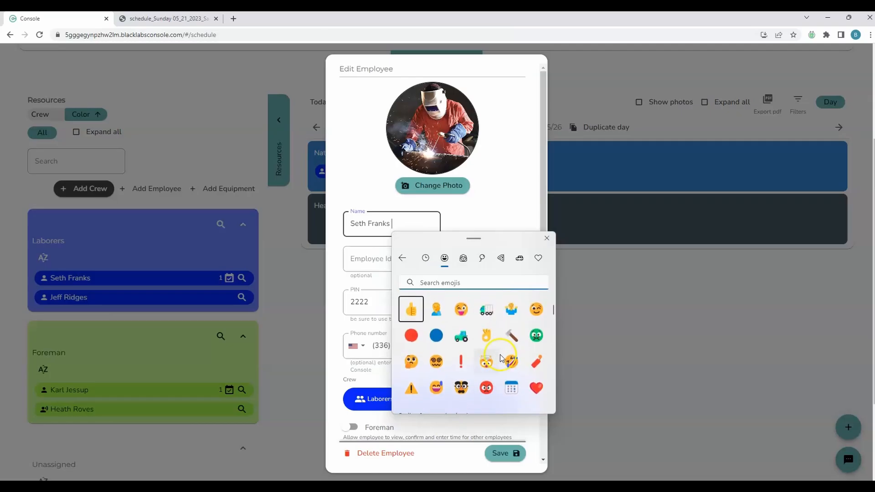
pyautogui.click(490, 334)
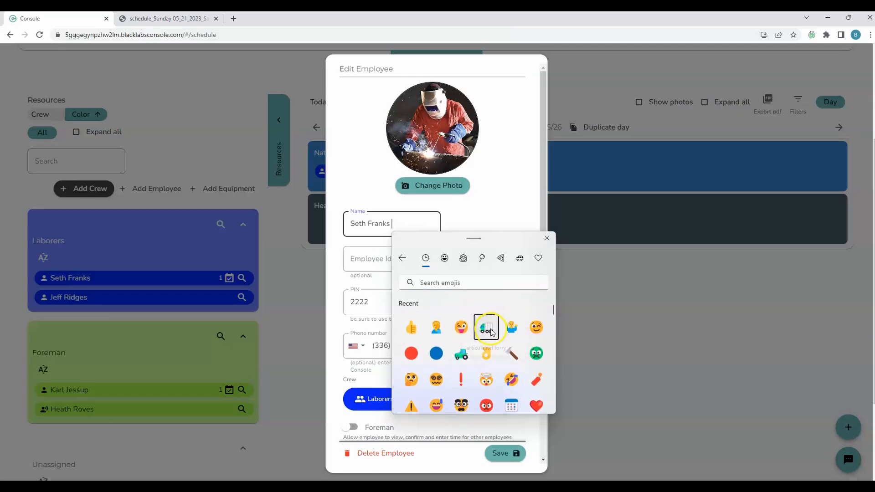
pyautogui.click(508, 456)
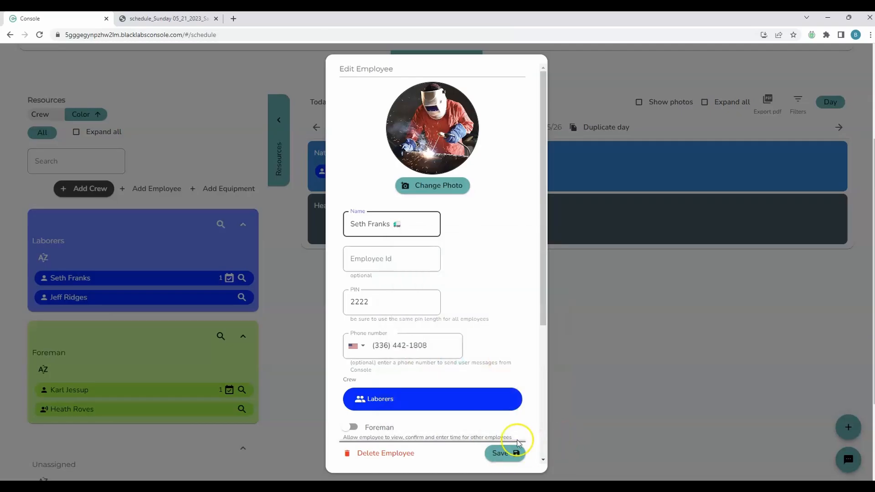
pyautogui.click(507, 453)
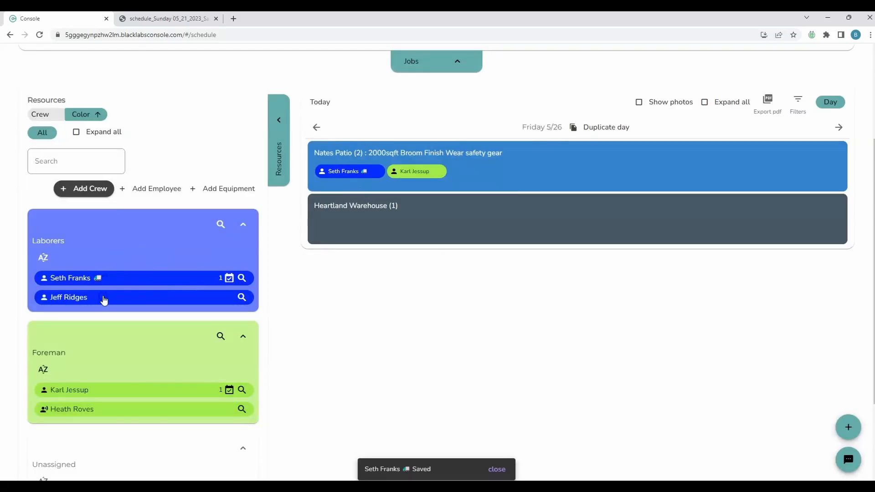
pyautogui.click(190, 273)
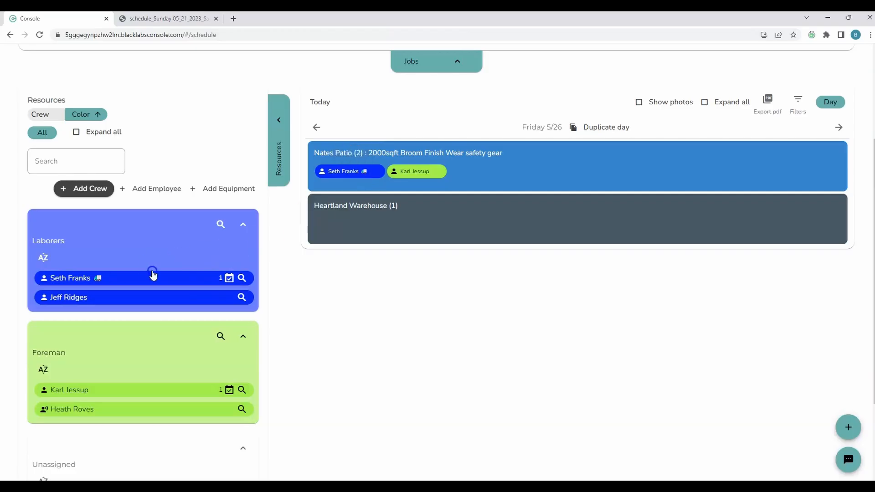
pyautogui.click(71, 159)
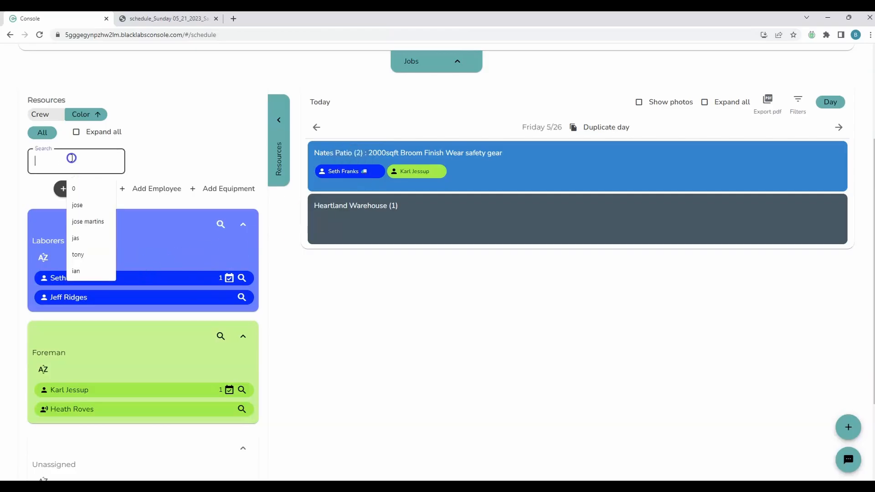
pyautogui.press('super+period')
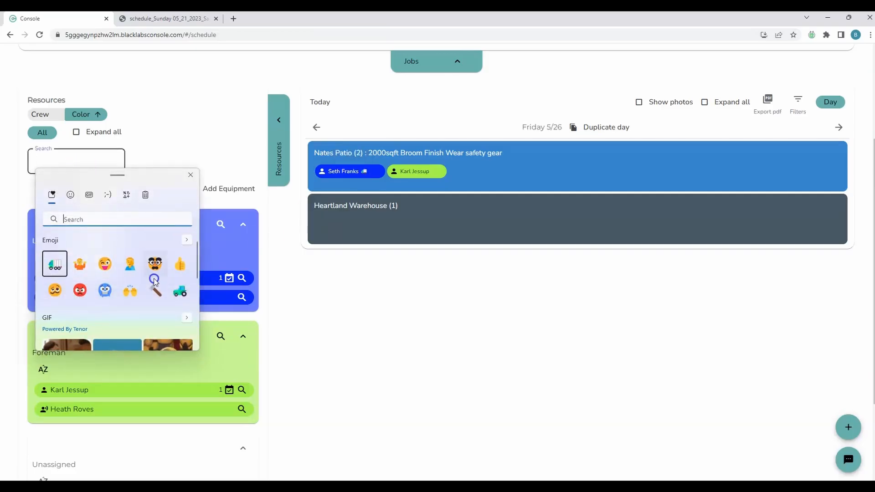
pyautogui.click(55, 263)
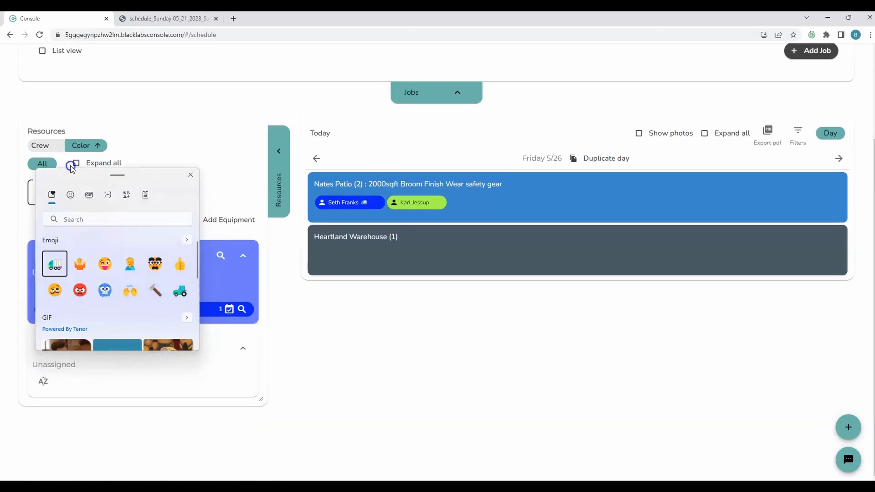
pyautogui.click(231, 170)
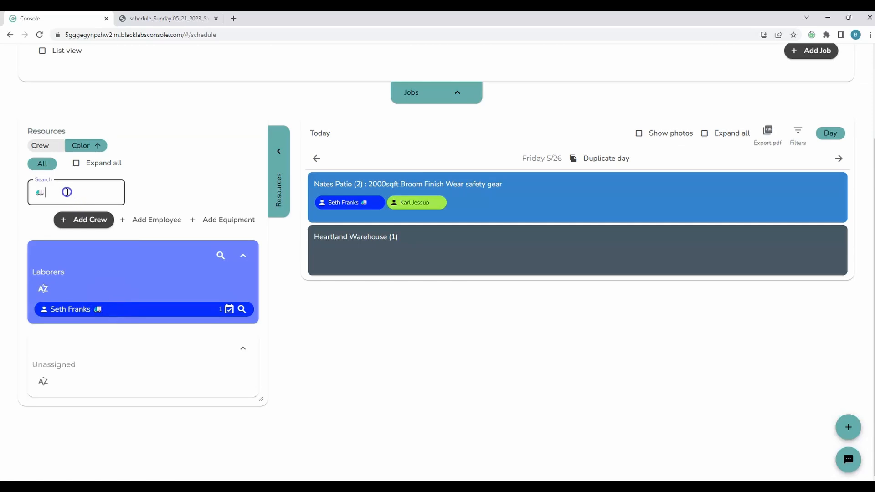
pyautogui.press('BackSpace')
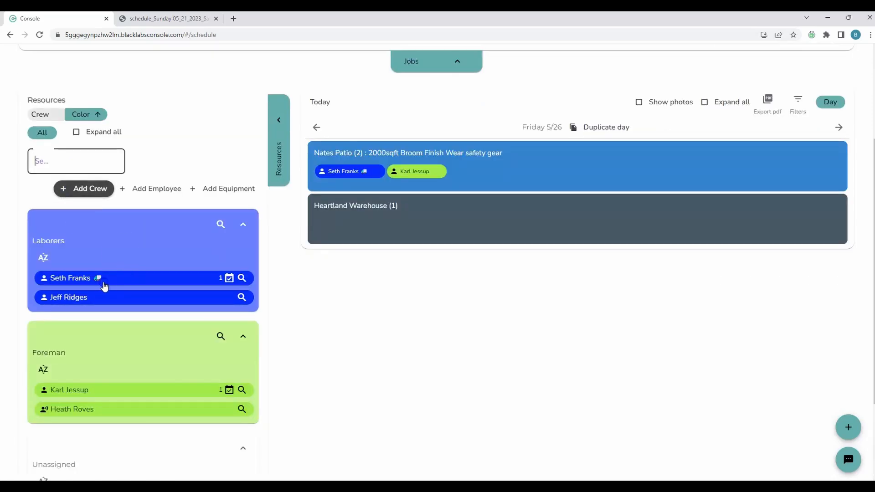
pyautogui.click(110, 343)
# - Switch the calendar to the 5/21–5/27 week view with job cards collapsed to titles
pyautogui.click(705, 102)
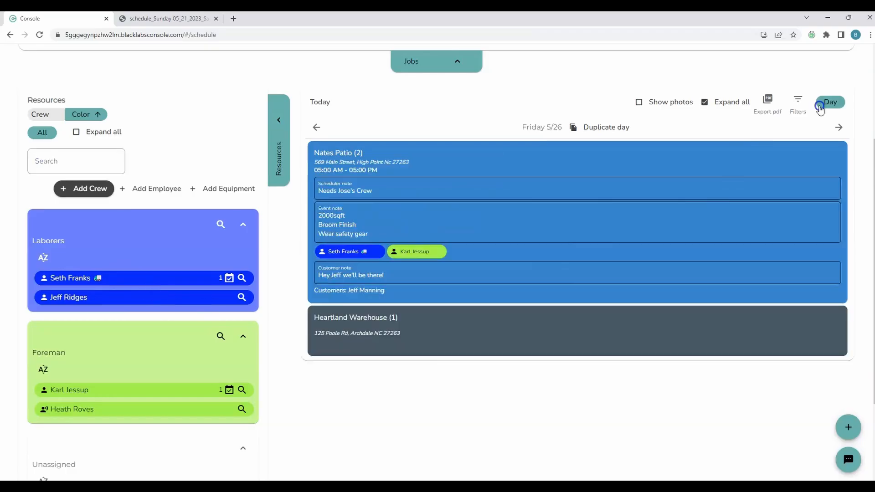
pyautogui.click(830, 101)
pyautogui.click(770, 196)
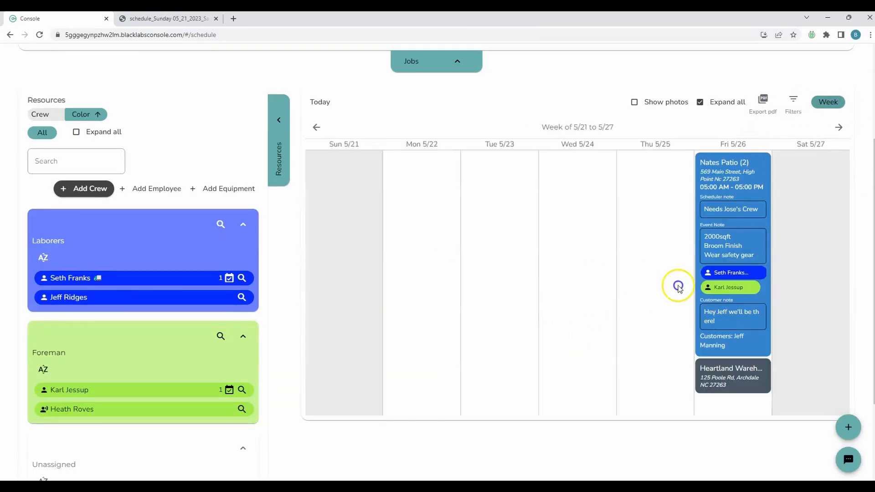
pyautogui.click(717, 108)
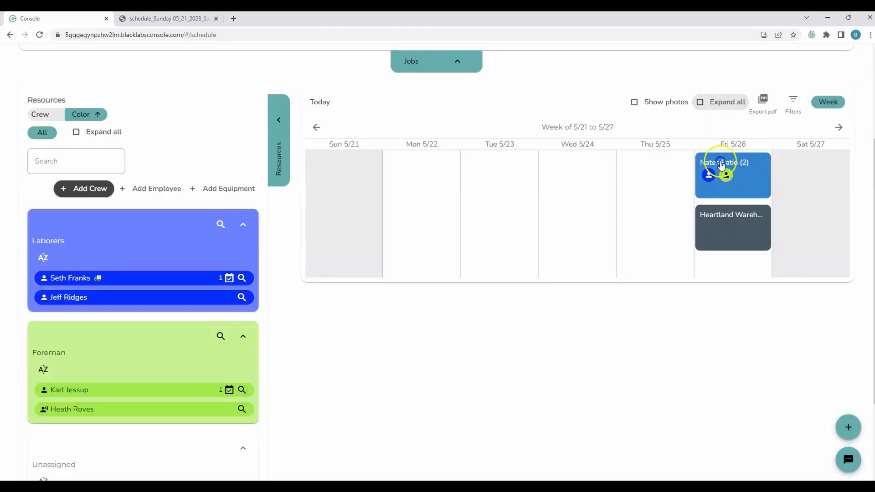
pyautogui.click(726, 194)
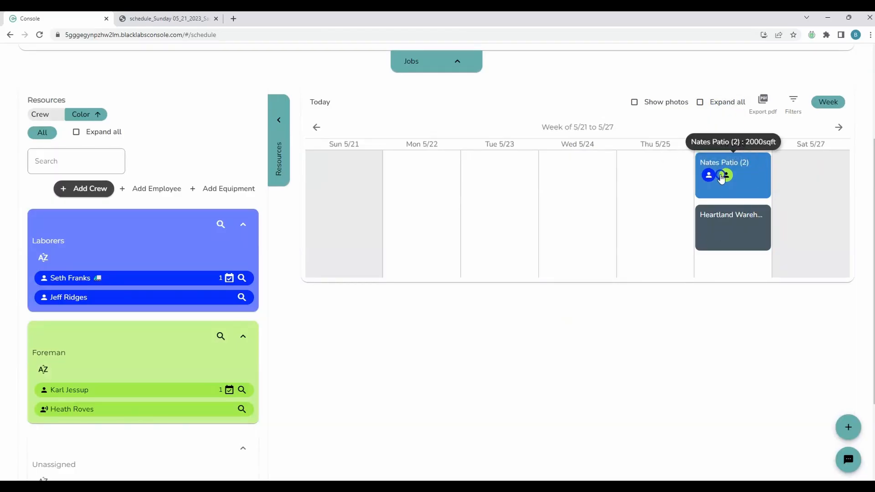
pyautogui.click(747, 184)
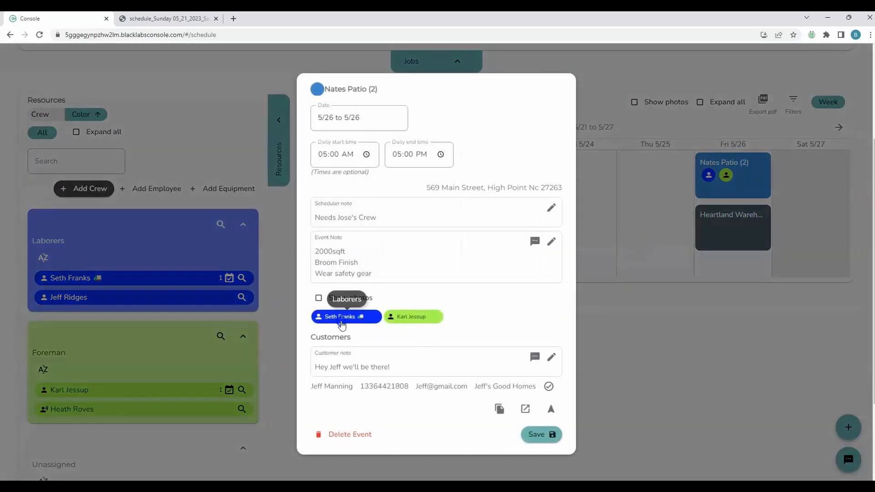
pyautogui.click(459, 258)
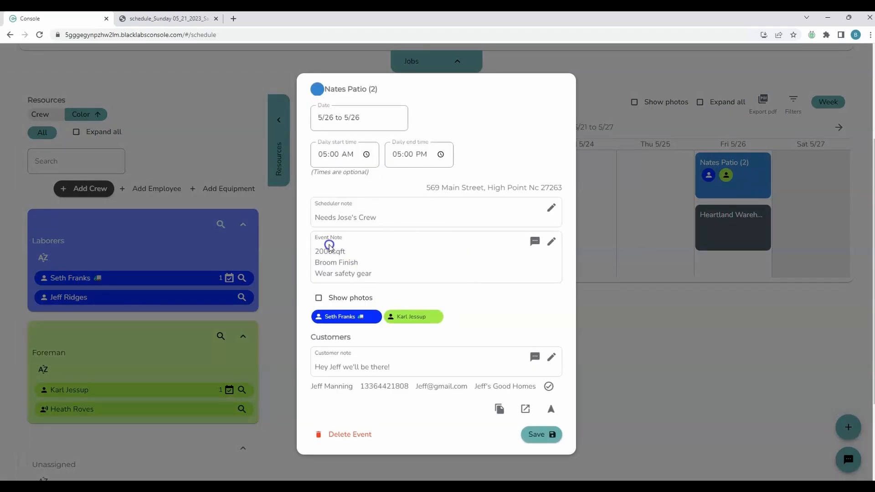
pyautogui.click(359, 239)
pyautogui.click(475, 262)
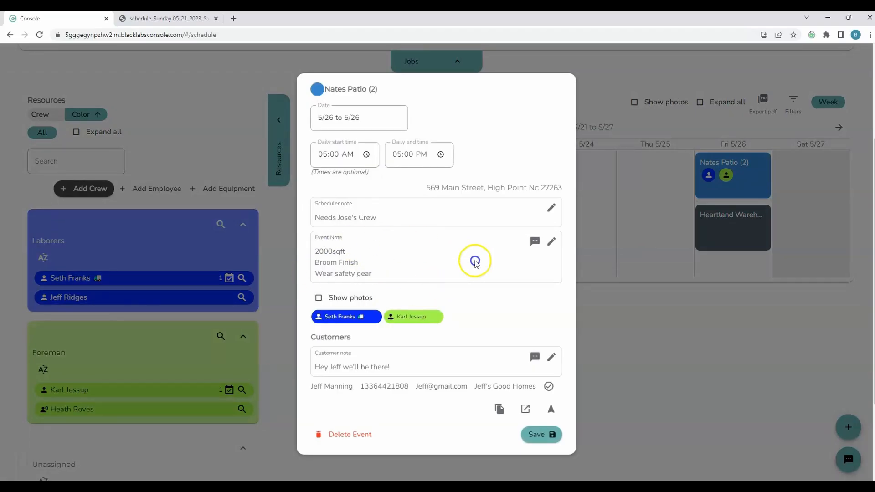
pyautogui.click(534, 245)
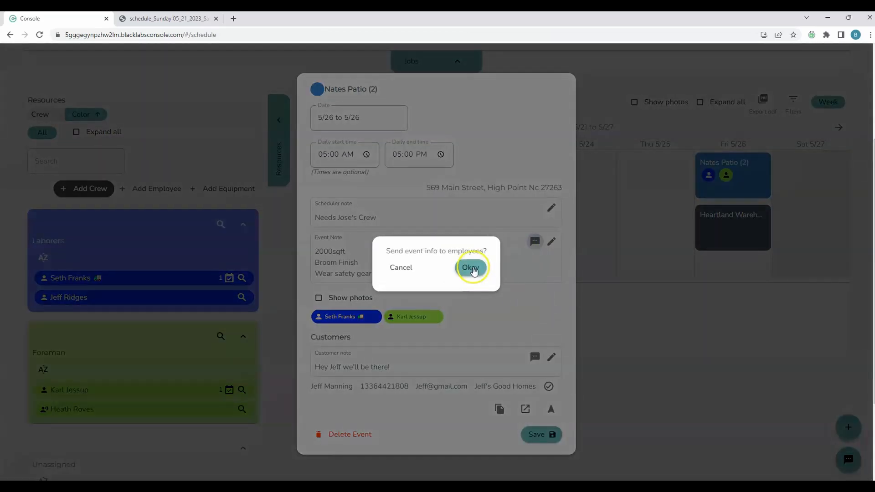
pyautogui.click(470, 267)
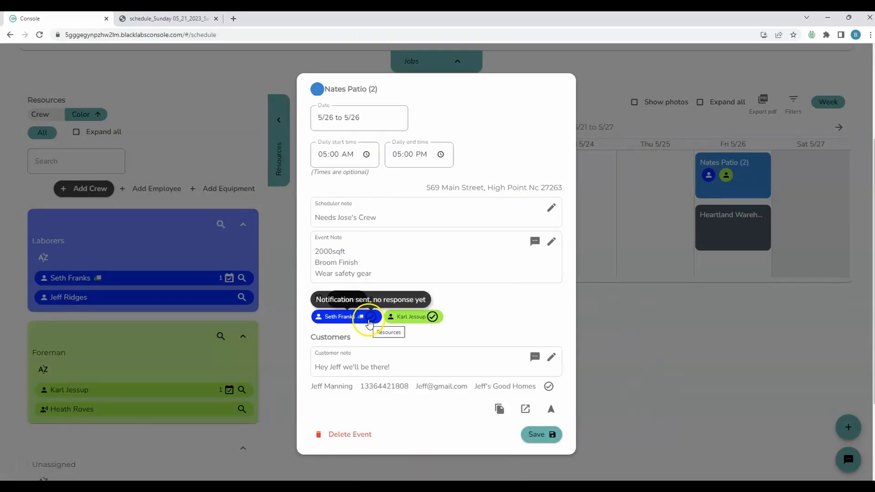
# - Check the crew's sent ticks and close the Nates Patio event details
pyautogui.moveTo(432, 324)
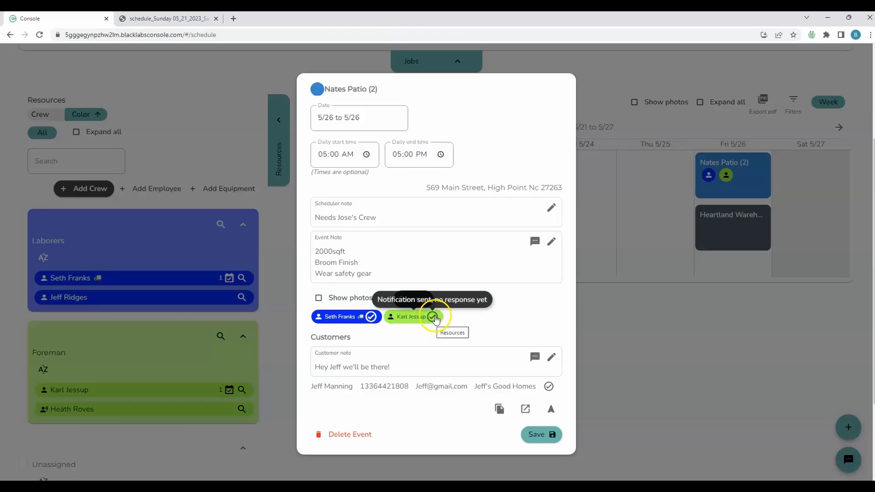
pyautogui.moveTo(374, 321)
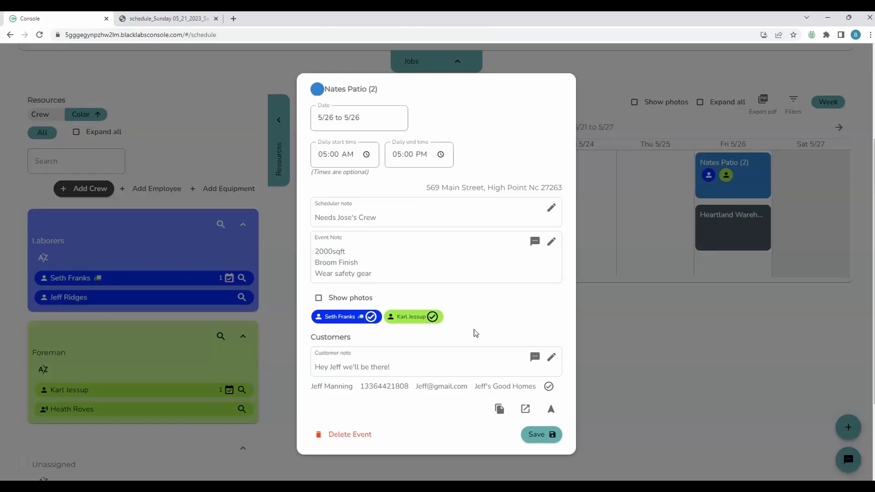
pyautogui.click(671, 337)
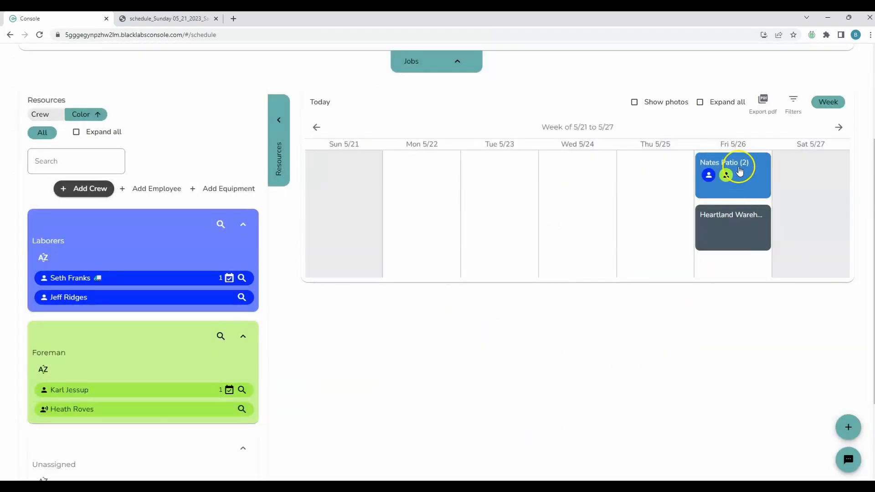
pyautogui.click(756, 188)
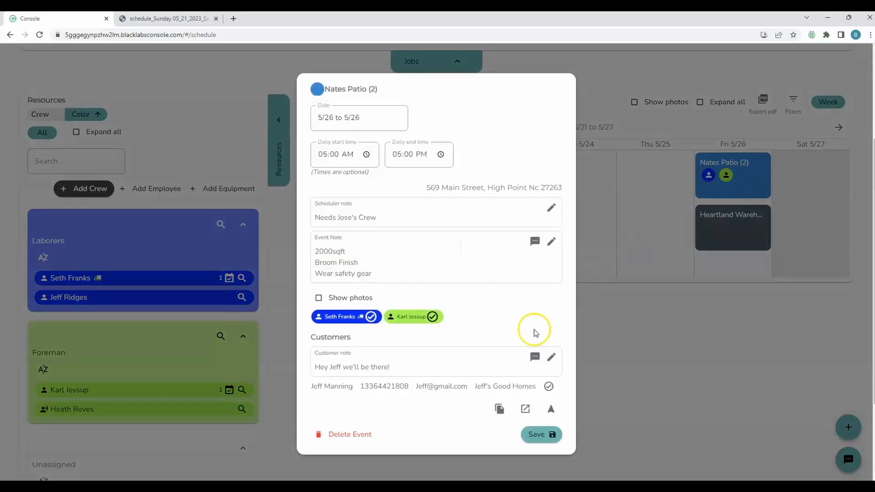
pyautogui.click(720, 362)
pyautogui.scroll(1, 735, 348)
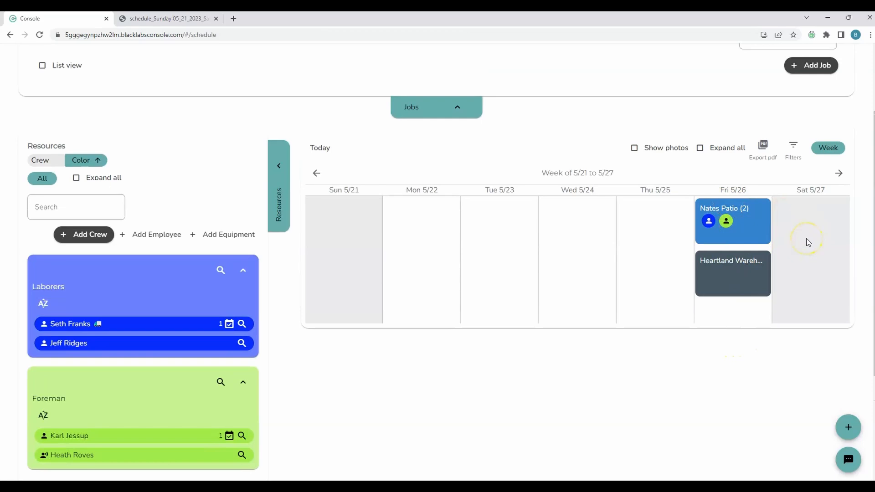
pyautogui.scroll(2, 758, 245)
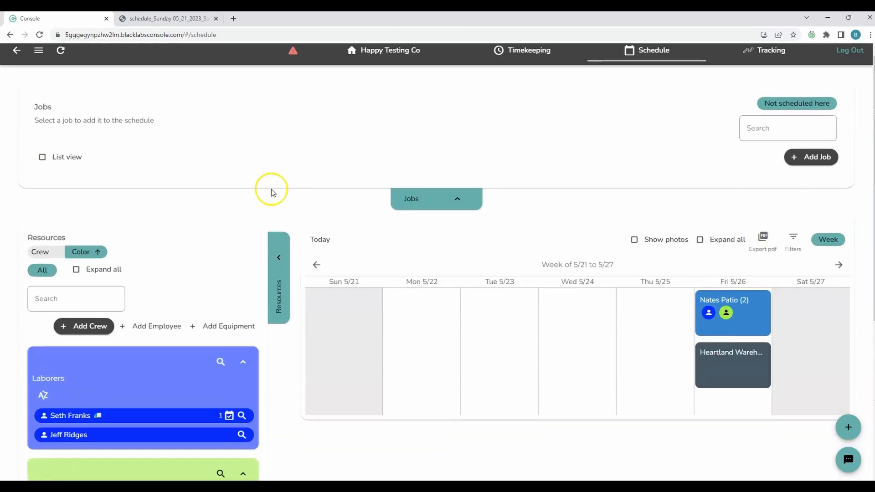
# - Set the job filter to All and review the Nates Patio job details
pyautogui.click(777, 108)
pyautogui.click(752, 124)
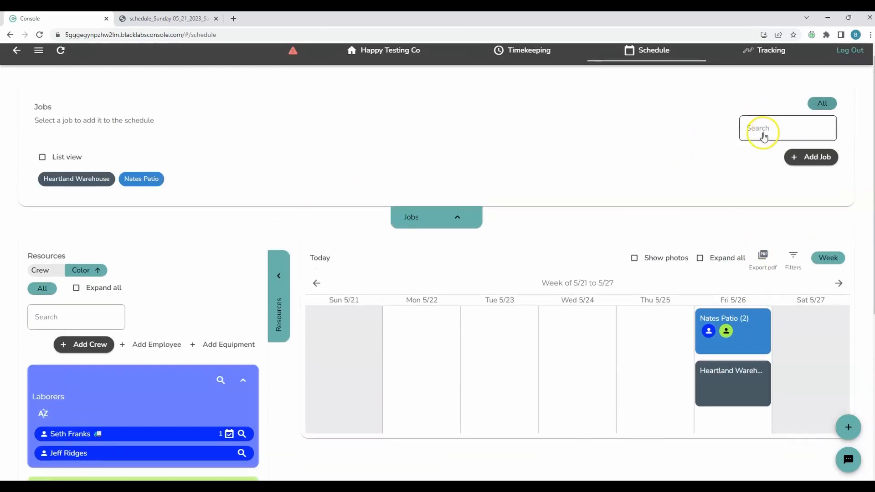
pyautogui.click(139, 179)
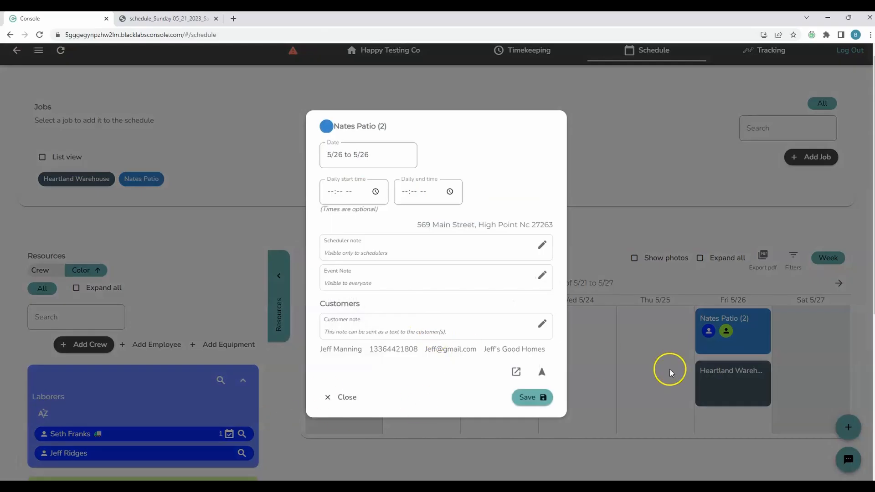
pyautogui.click(649, 179)
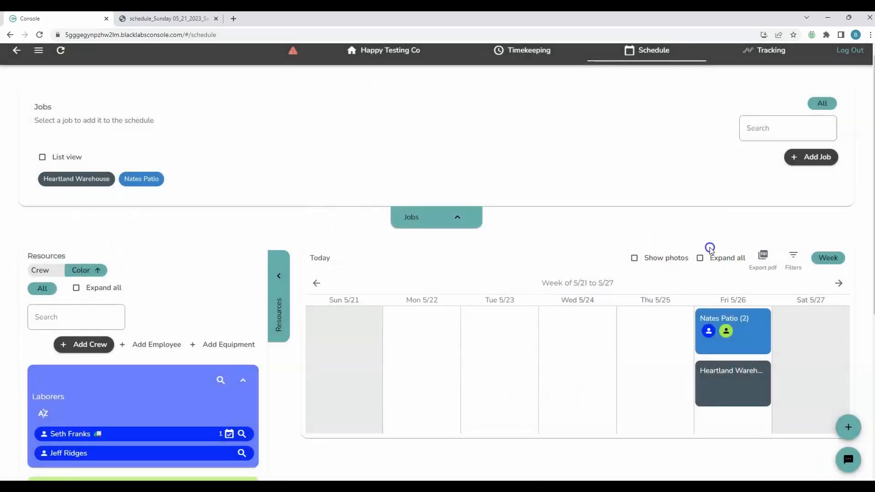
# - Duplicate the Fri 5/26 Nates Patio event onto Sat 5/27 and Tue 5/30
pyautogui.click(755, 342)
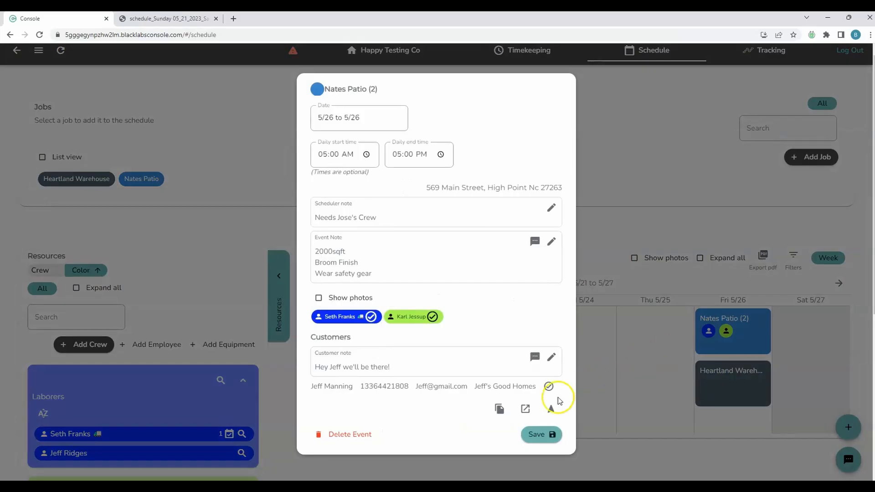
pyautogui.click(500, 410)
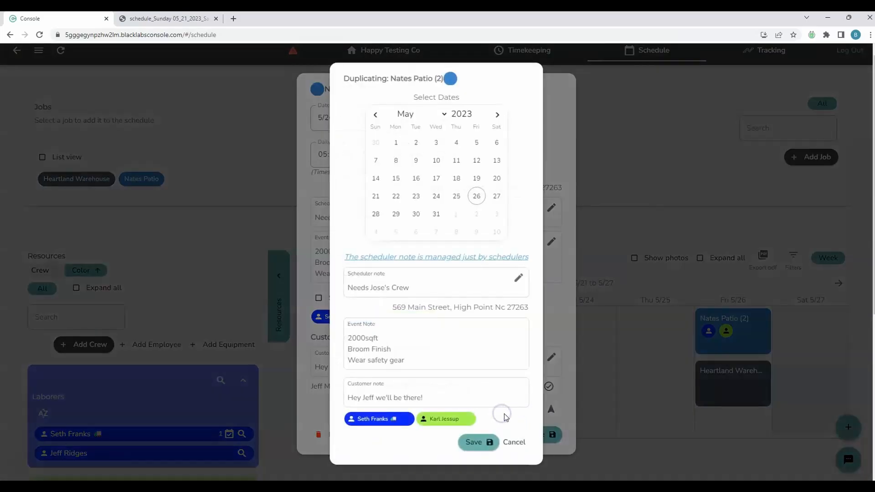
pyautogui.click(496, 200)
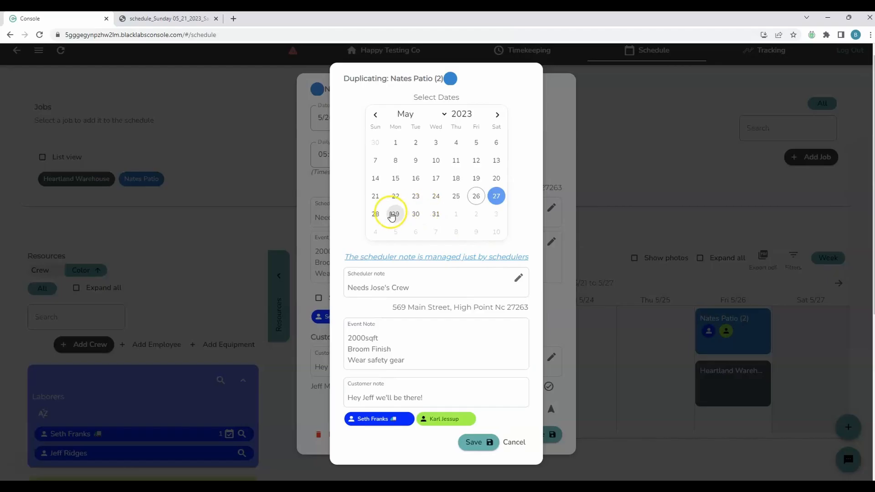
pyautogui.click(411, 214)
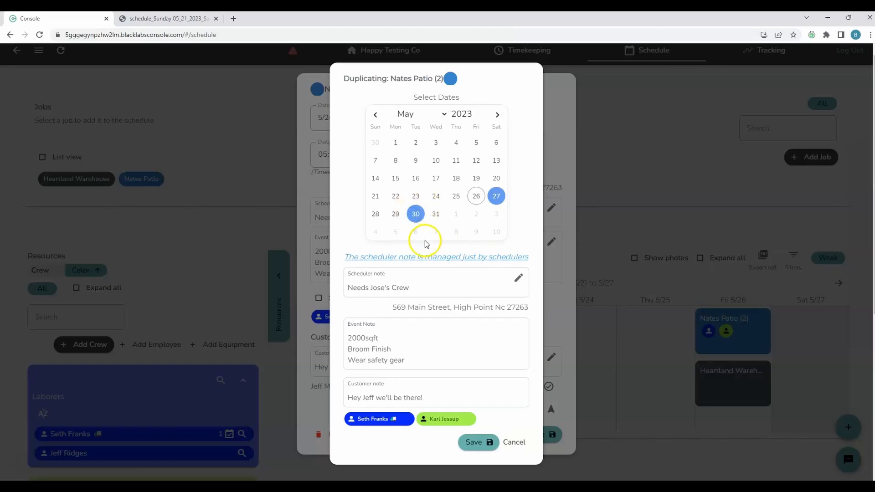
pyautogui.click(486, 448)
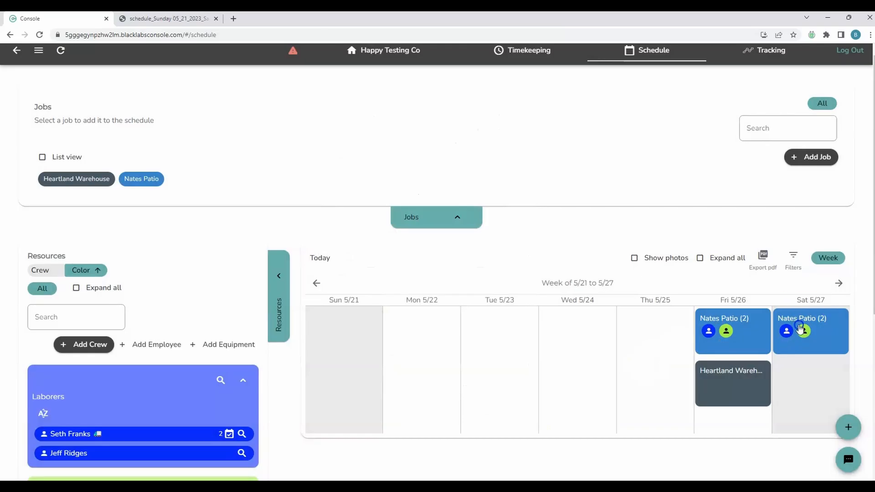
pyautogui.click(839, 283)
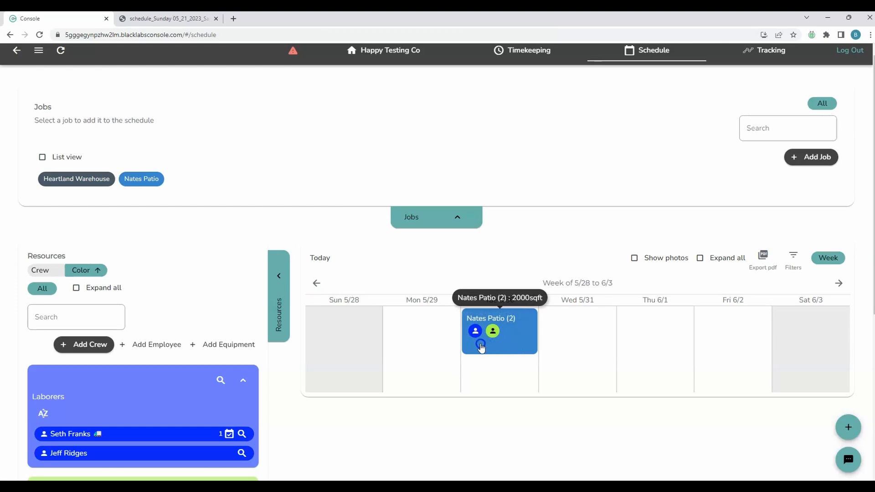
pyautogui.moveTo(478, 337); pyautogui.dragTo(448, 94)
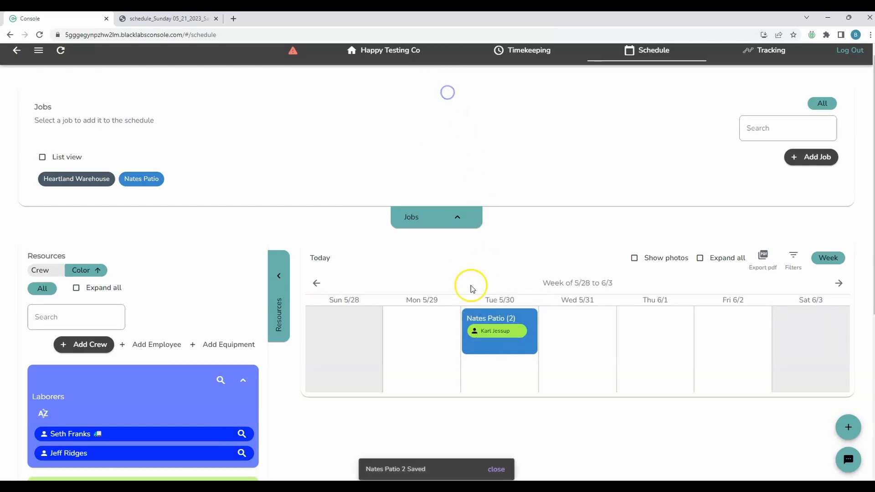
pyautogui.scroll(-2, 273, 358)
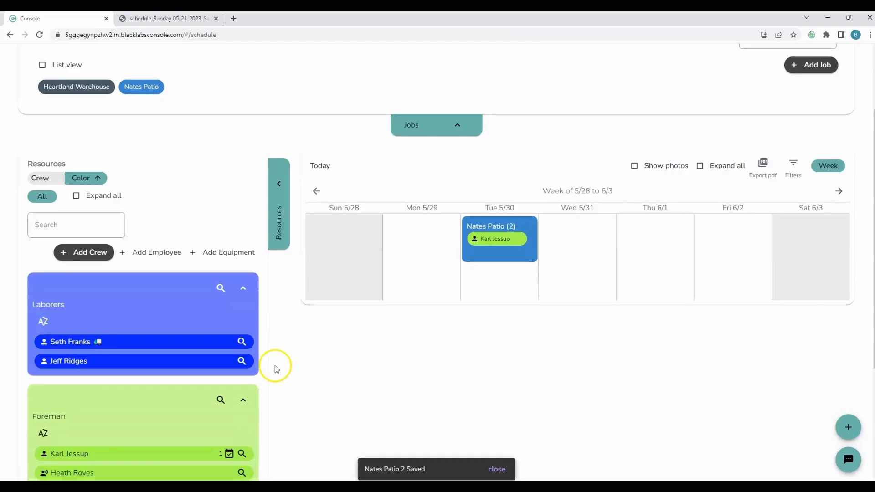
pyautogui.scroll(-1, 276, 367)
pyautogui.moveTo(140, 433); pyautogui.dragTo(485, 213)
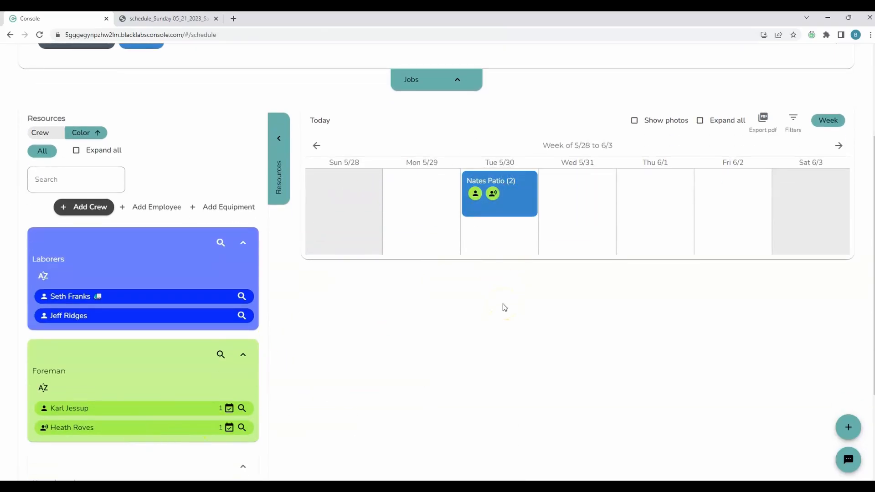
# - Replace the 2000sqft and Broom Finish lines in the 5/30 note with 'Fine grade front porch' and save
pyautogui.scroll(3, 503, 305)
pyautogui.click(514, 336)
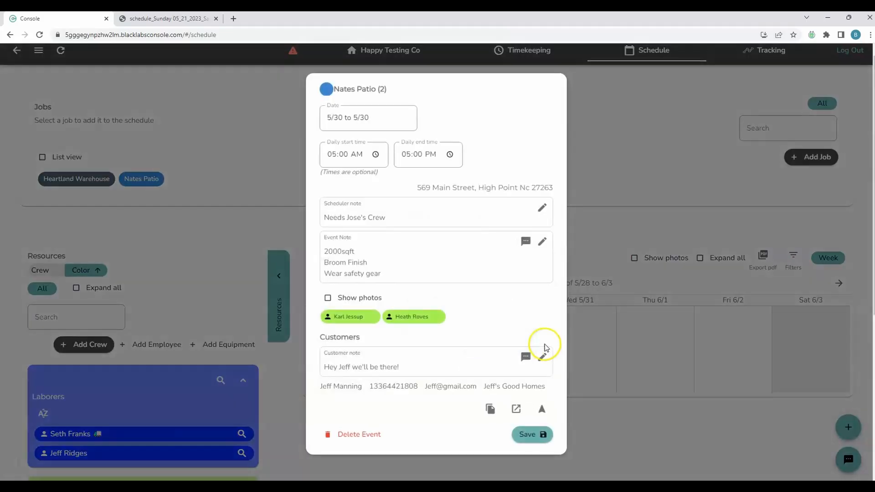
pyautogui.click(542, 241)
pyautogui.moveTo(381, 260); pyautogui.dragTo(323, 242)
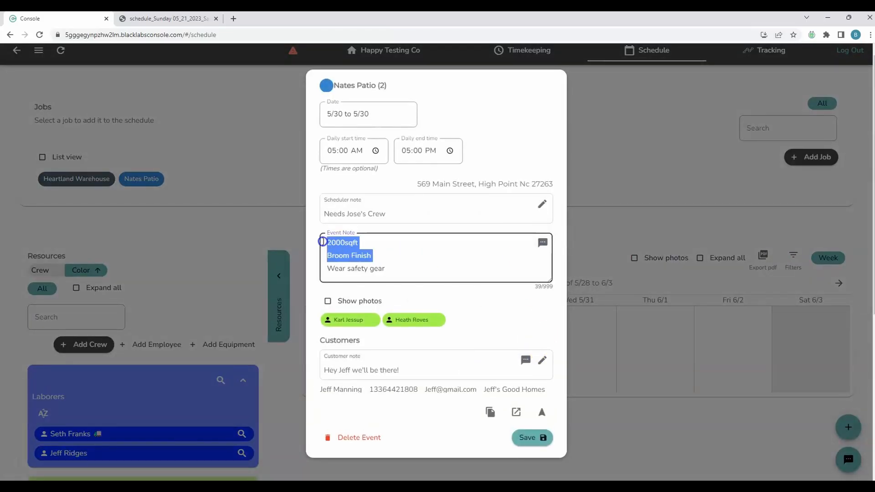
pyautogui.press('BackSpace')
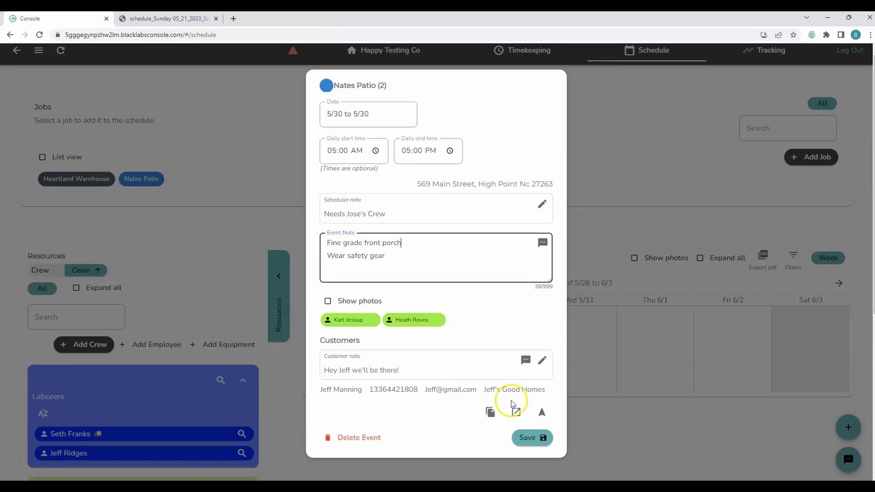
pyautogui.click(529, 438)
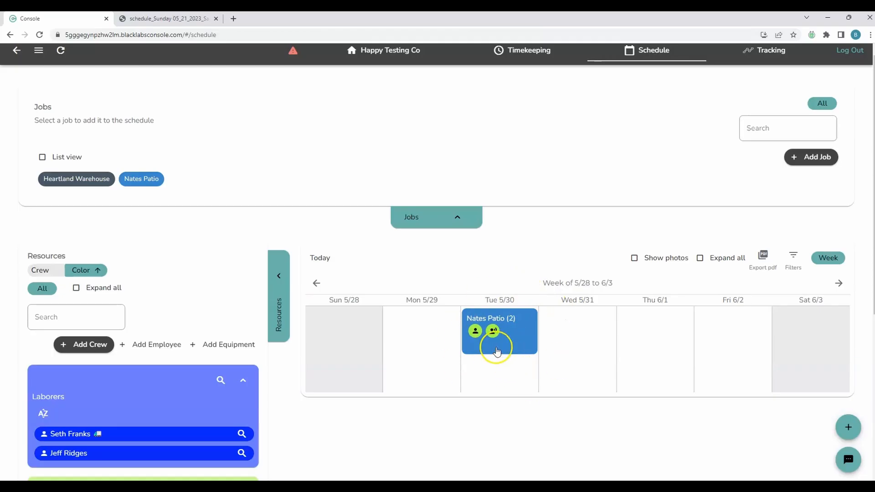
pyautogui.moveTo(475, 331); pyautogui.dragTo(444, 85)
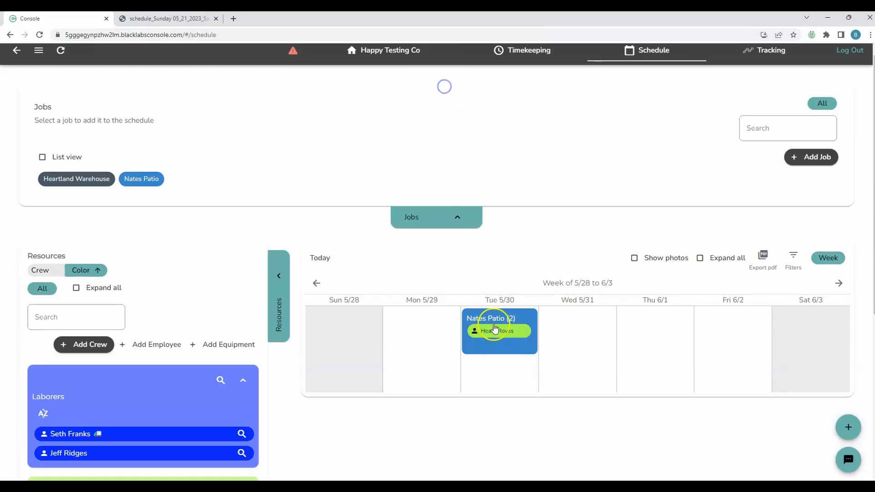
pyautogui.moveTo(494, 330); pyautogui.dragTo(439, 78)
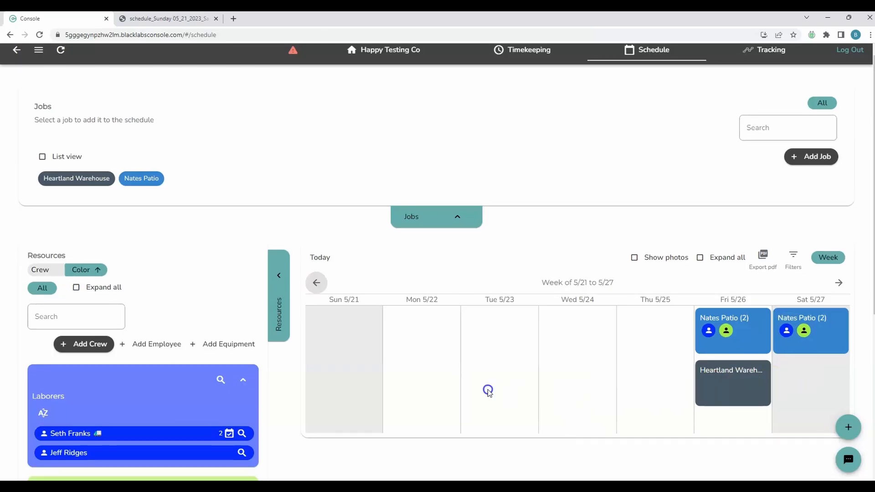
pyautogui.scroll(-1, 486, 391)
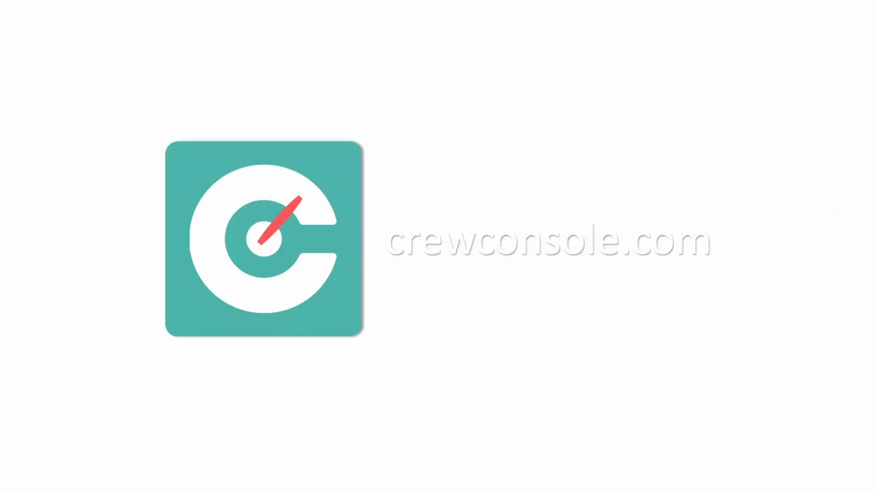